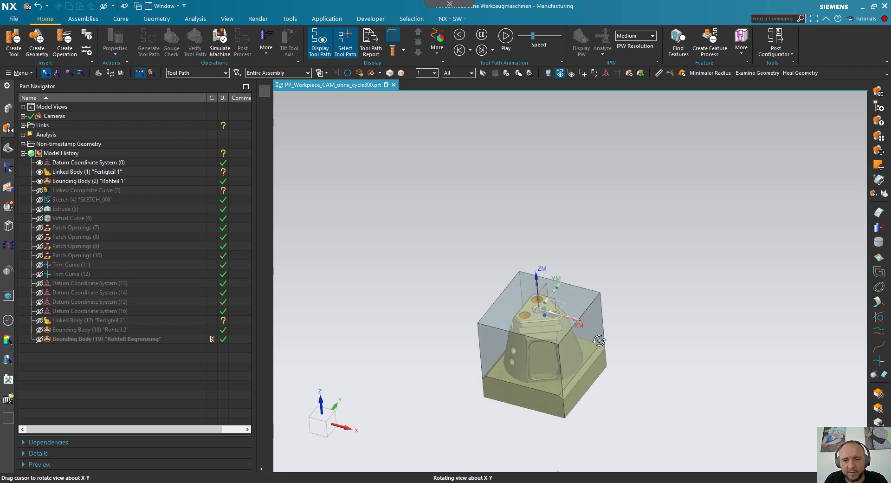
# - Review the tool paths of 01_FACE_MILLING, 02_ROUGHINGOUTSIDE and ZLEVEL_PROFILE_STEEP in the SCHRUPPEN_SCHLICHTEN_KONUS program group
pyautogui.scroll(2, 539, 300)
pyautogui.moveTo(668, 332); pyautogui.dragTo(752, 368, button='middle')
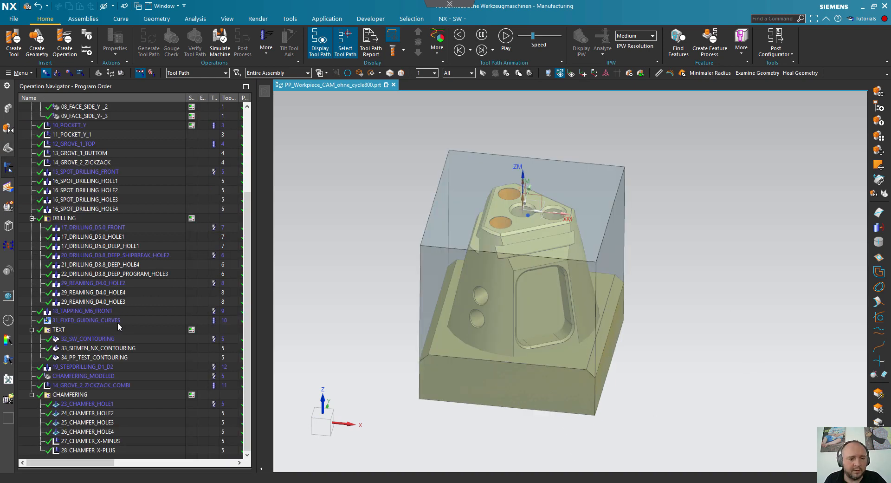
pyautogui.scroll(4, 129, 366)
pyautogui.click(74, 135)
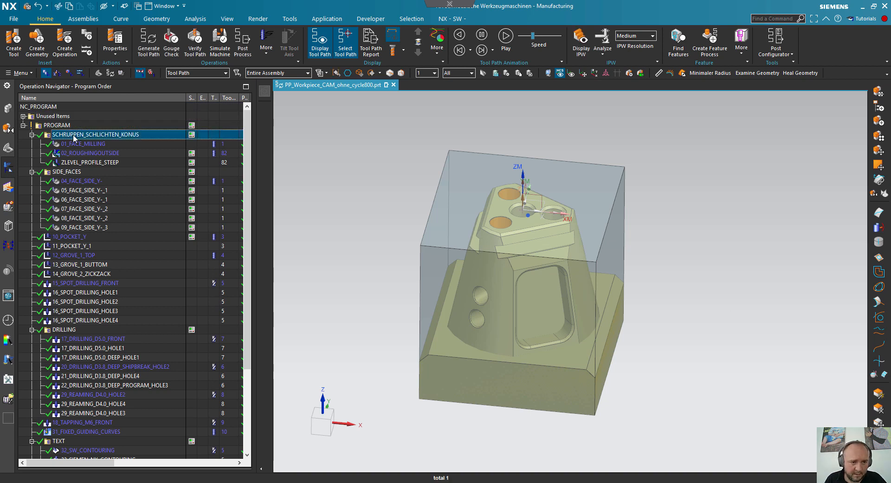
pyautogui.click(78, 145)
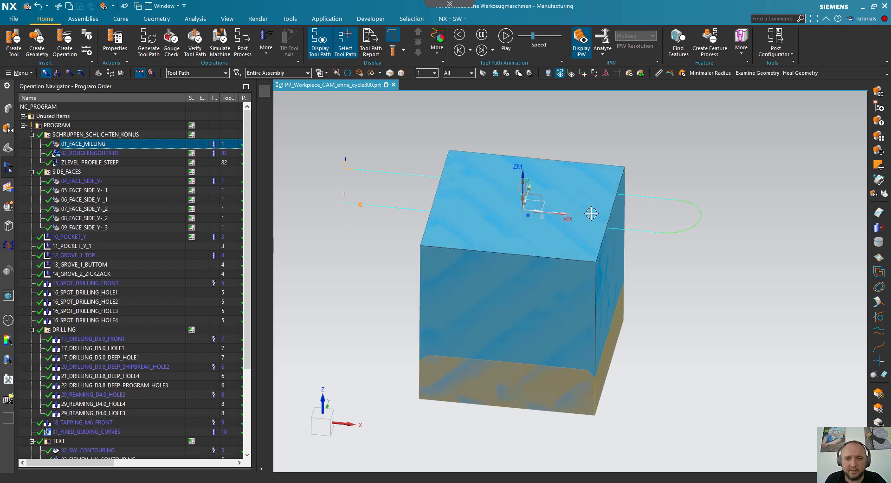
pyautogui.click(103, 154)
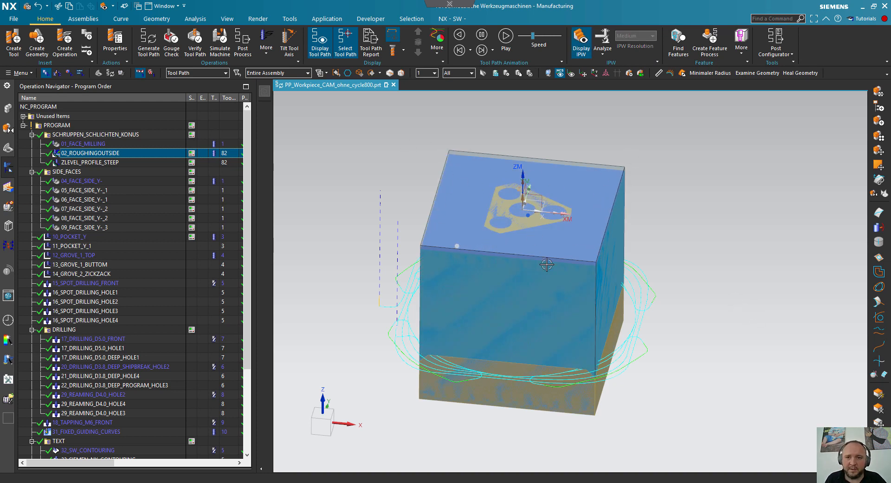
pyautogui.click(72, 163)
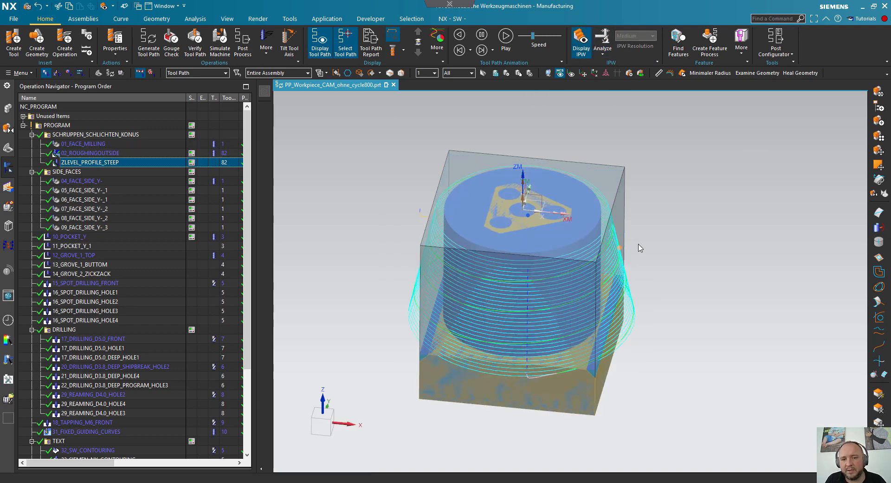
pyautogui.click(84, 135)
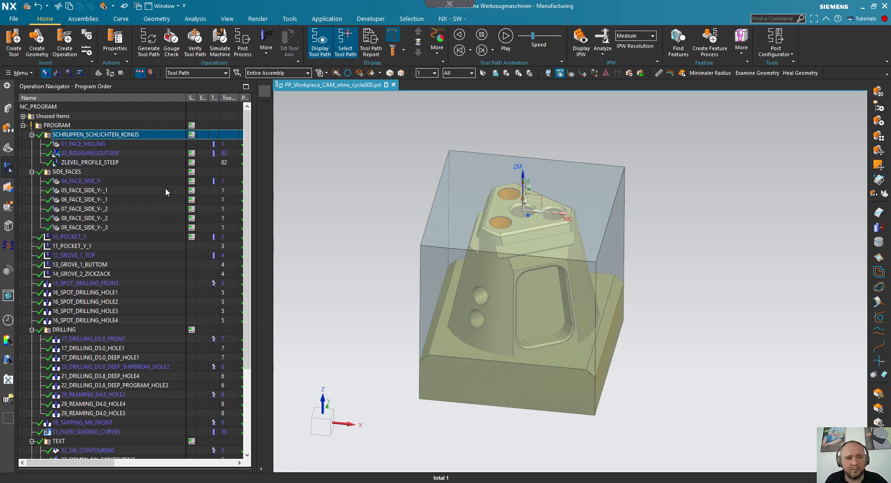
pyautogui.click(95, 144)
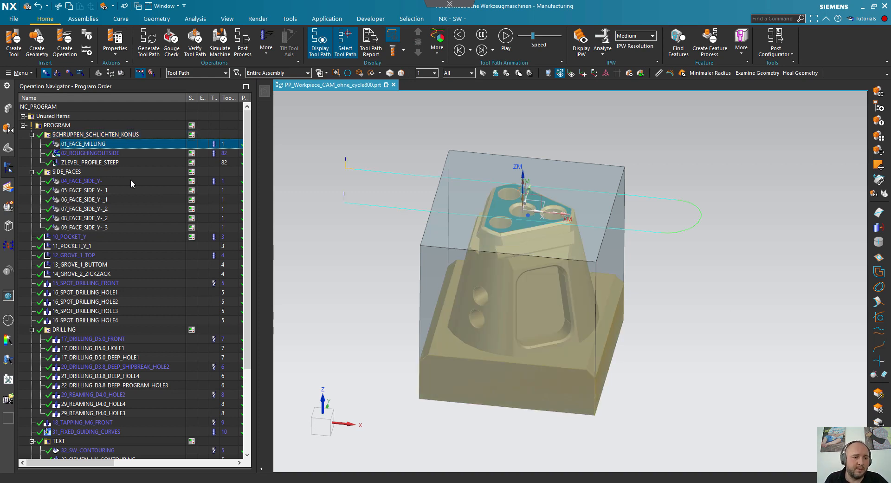
pyautogui.click(82, 135)
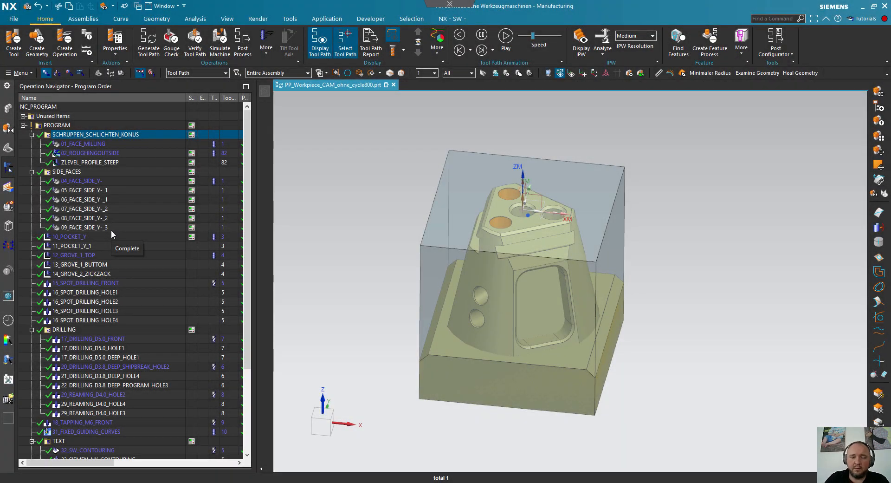
# - Duplicate the "Rohteil 1" bounding body in the model history by copying and pasting the feature with Specify New Datum
pyautogui.click(7, 147)
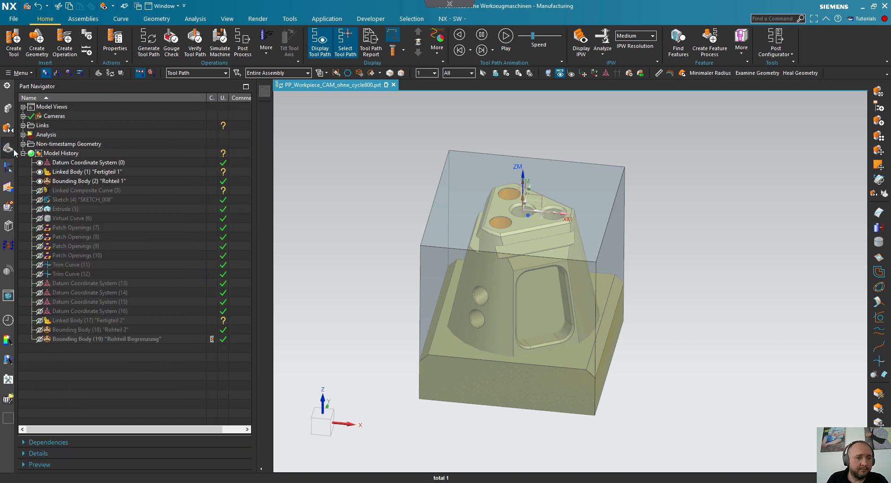
pyautogui.click(91, 180)
pyautogui.moveTo(374, 239)
pyautogui.mouseDown(button='middle')
pyautogui.moveTo(402, 219)
pyautogui.moveTo(363, 232)
pyautogui.mouseUp(button='middle')
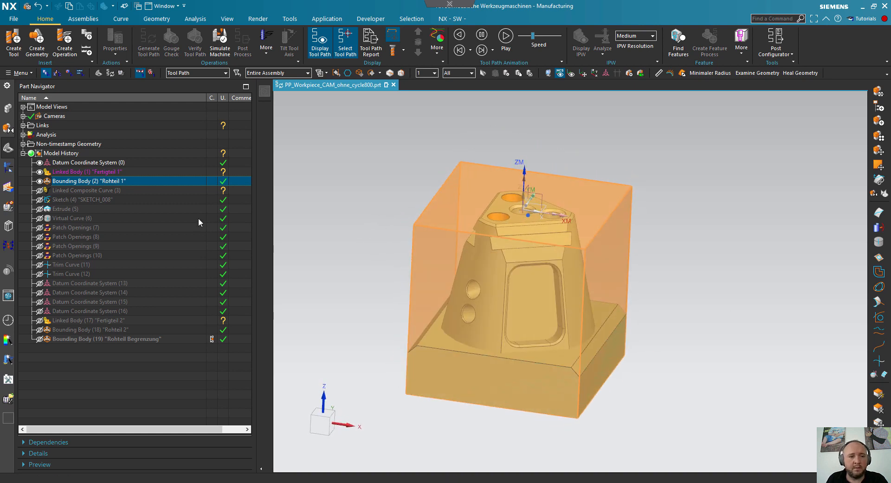
pyautogui.rightClick(78, 181)
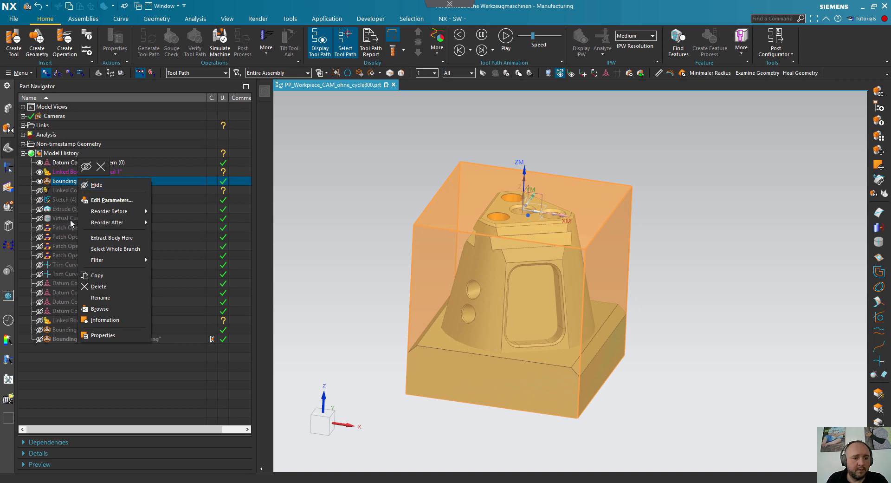
pyautogui.click(99, 275)
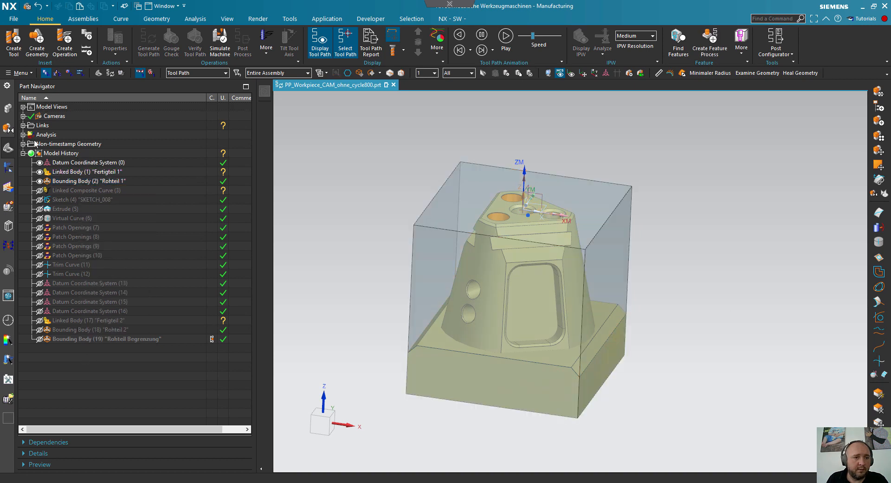
pyautogui.click(20, 73)
pyautogui.moveTo(36, 99)
pyautogui.click(119, 149)
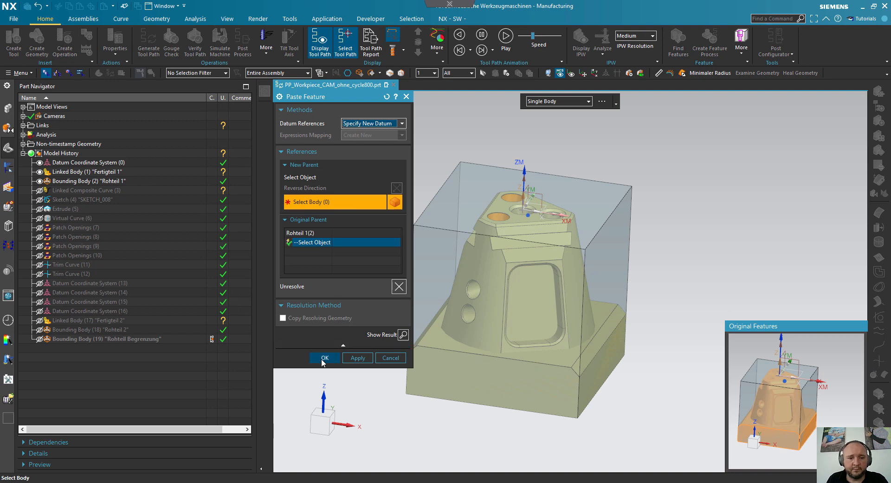
pyautogui.click(324, 358)
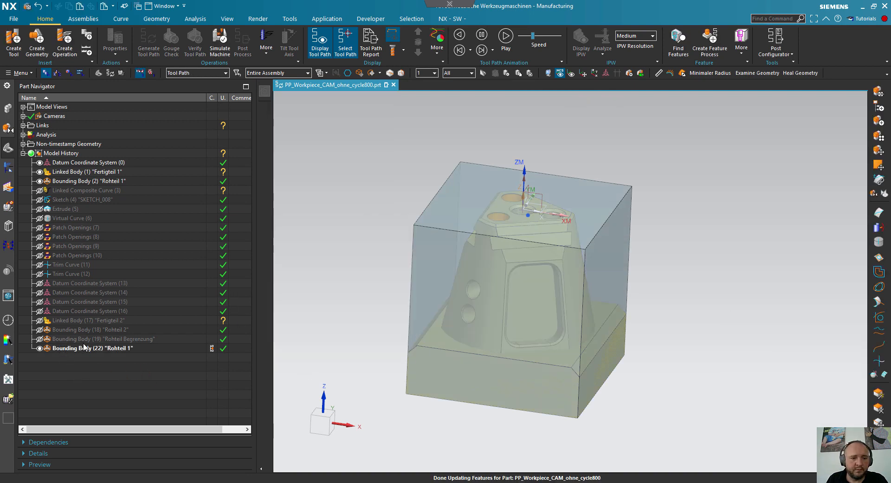
# - Hide both the original "Rohteil 1" bounding body and its pasted copy
pyautogui.click(85, 348)
pyautogui.click(83, 182)
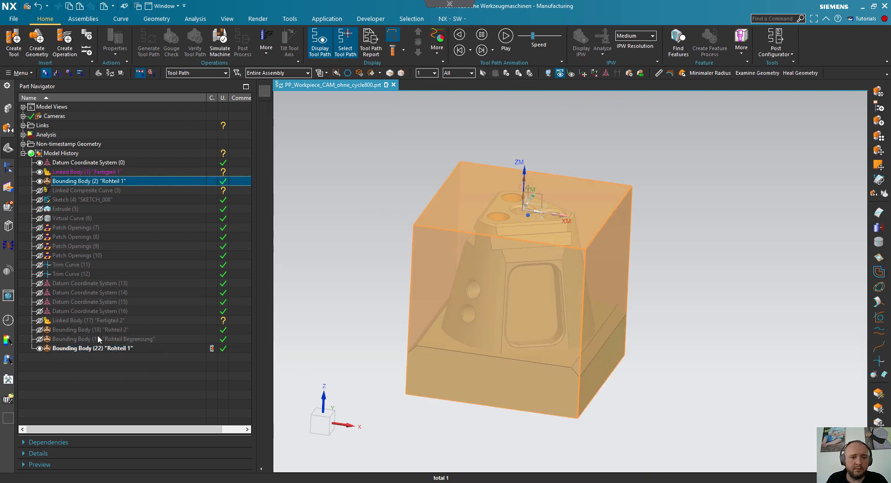
pyautogui.click(100, 369)
pyautogui.click(40, 181)
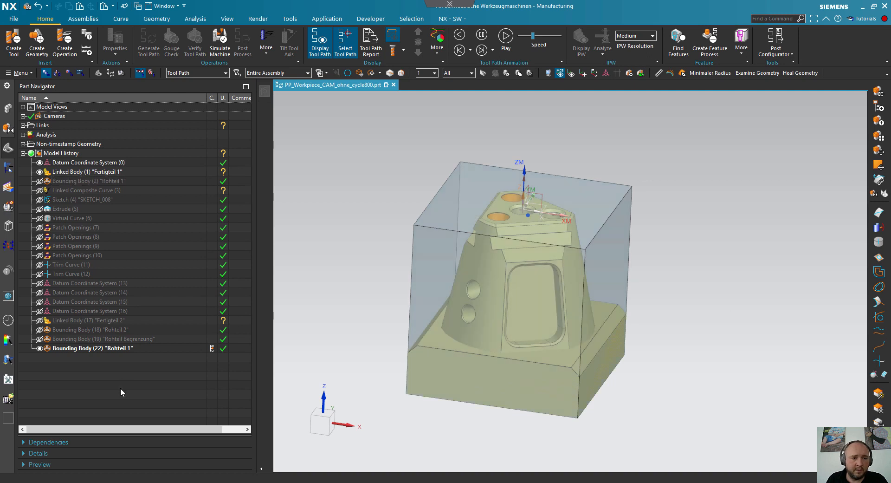
pyautogui.click(40, 348)
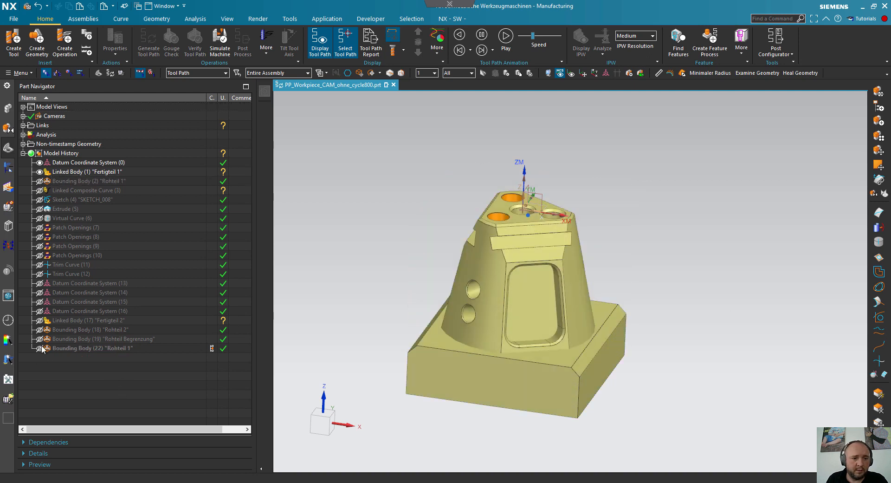
# - Open the gouge and collision check for the 01_FACE_MILLING operation in the program order view
pyautogui.click(10, 170)
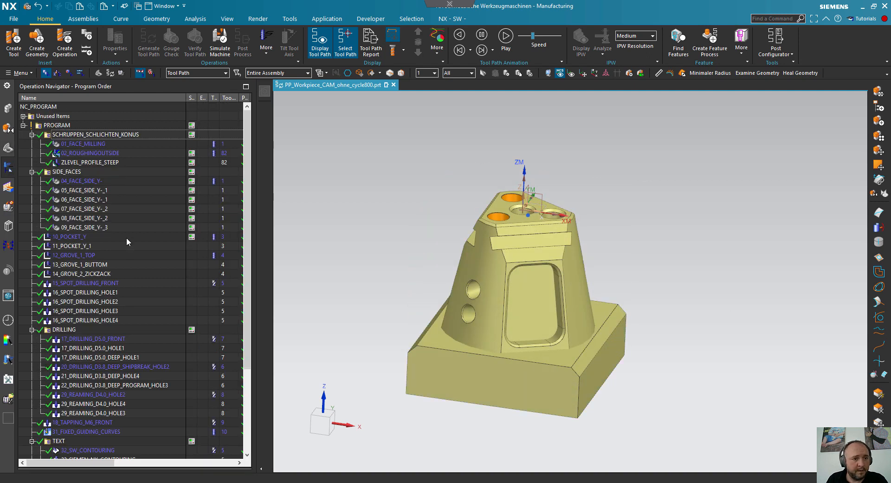
pyautogui.click(98, 145)
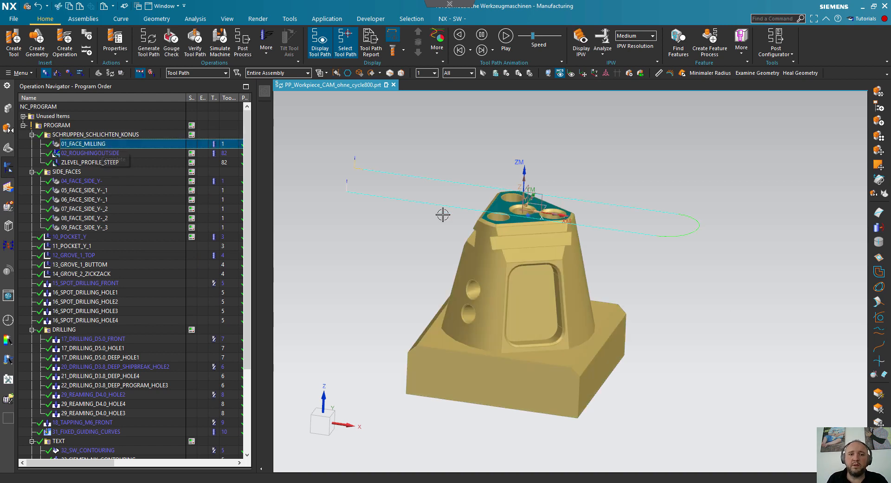
pyautogui.scroll(-2, 444, 213)
pyautogui.scroll(1, 473, 172)
pyautogui.rightClick(86, 145)
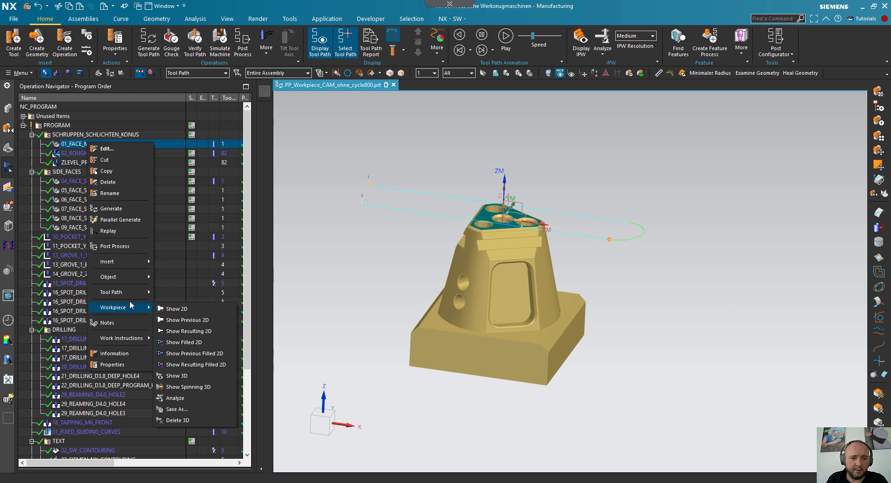
pyautogui.moveTo(122, 293)
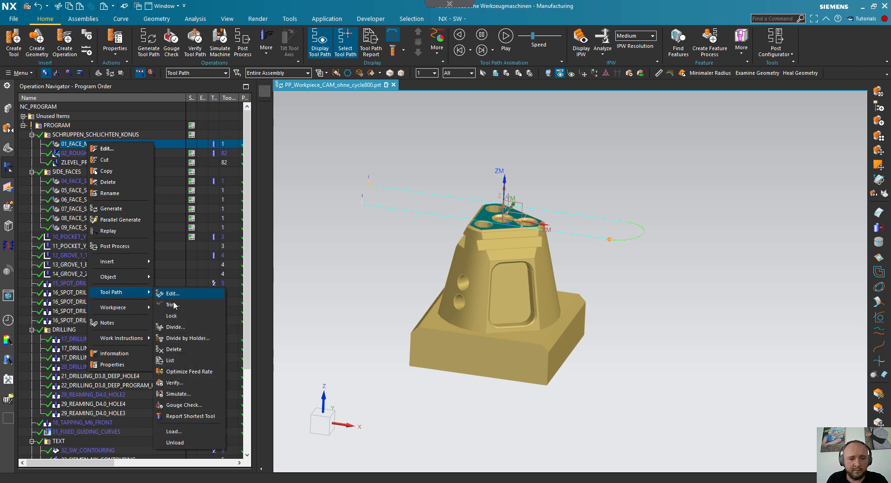
pyautogui.click(196, 406)
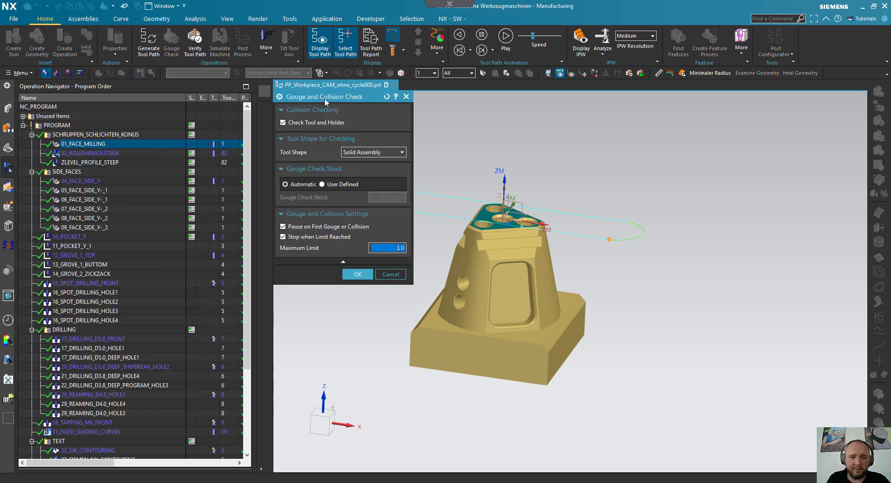
pyautogui.moveTo(326, 101); pyautogui.dragTo(242, 140)
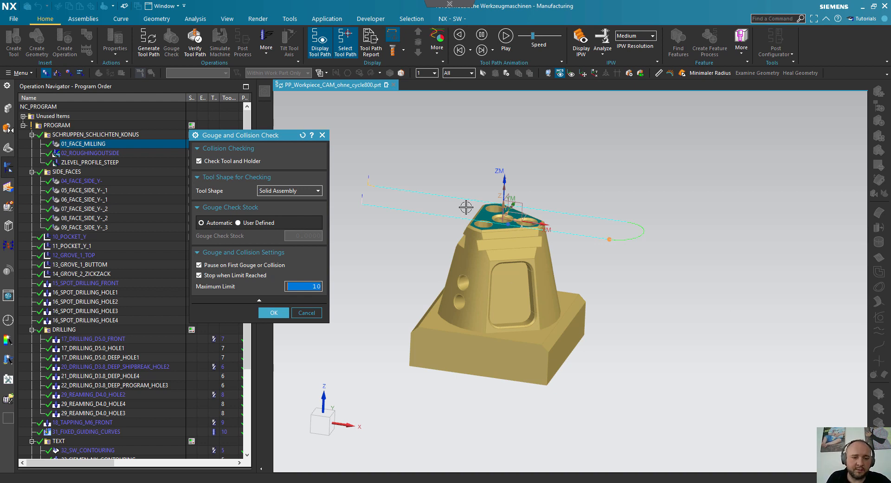
# - Run the gouge check with a user-defined stock of 5, without pausing on the first gouge or stopping at the limit
pyautogui.click(199, 266)
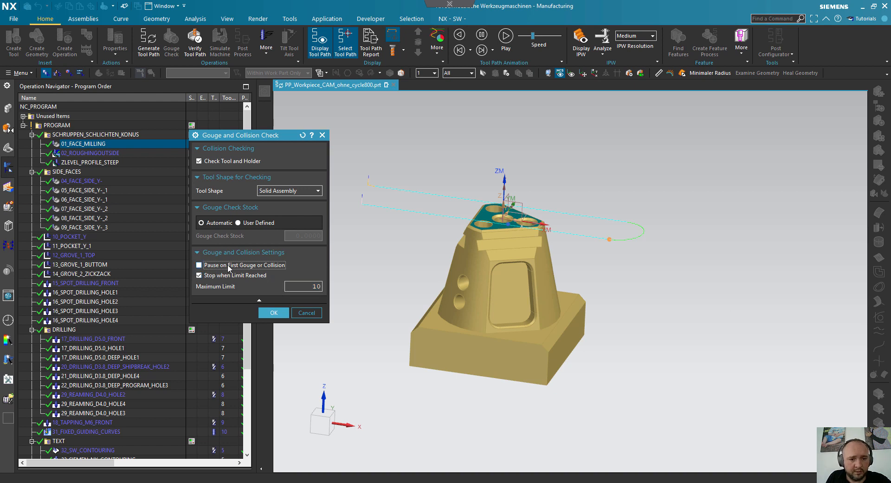
pyautogui.click(238, 223)
pyautogui.click(309, 235)
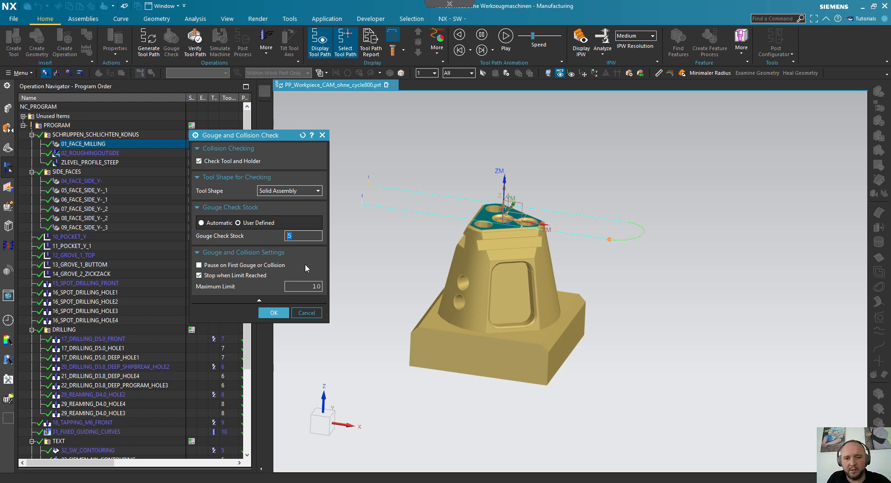
pyautogui.click(214, 275)
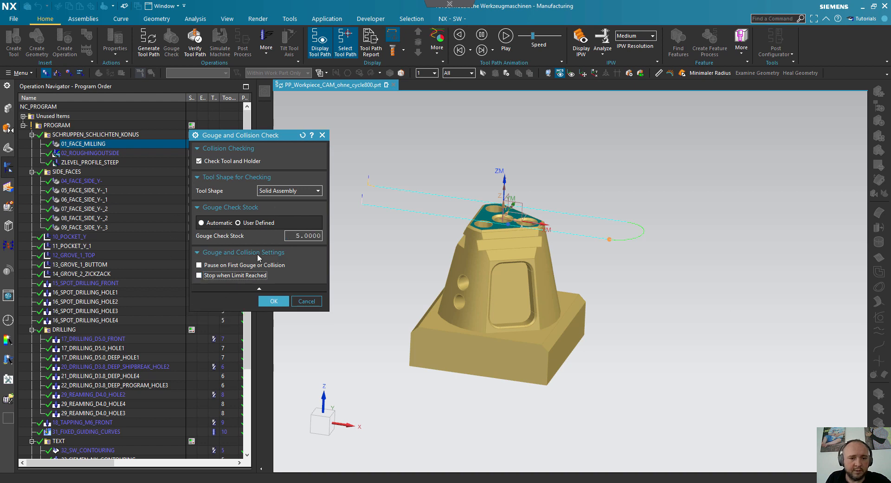
pyautogui.click(274, 301)
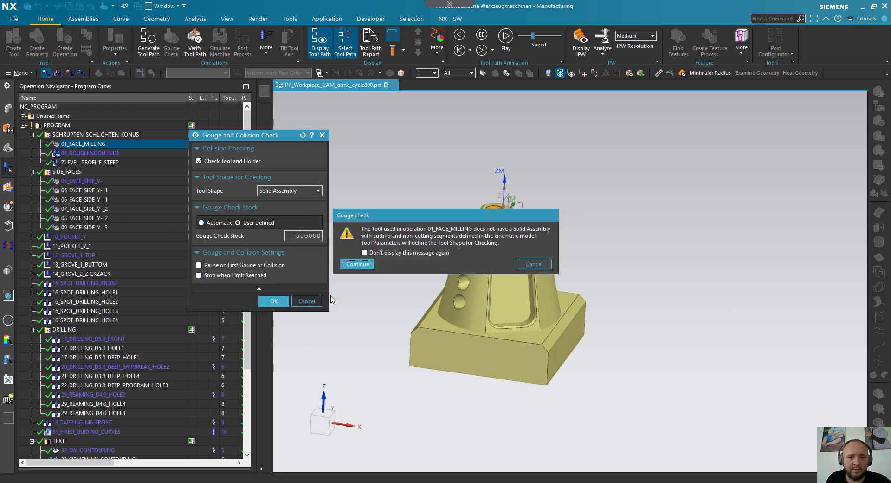
pyautogui.click(365, 264)
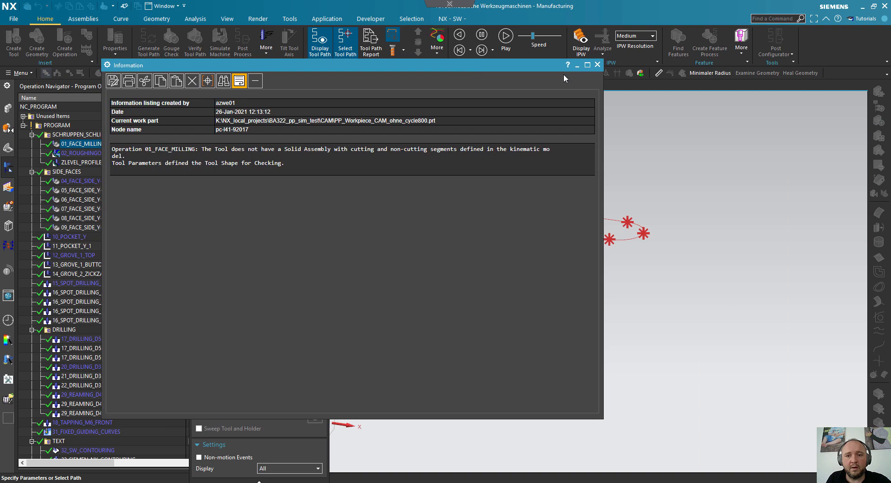
pyautogui.click(597, 65)
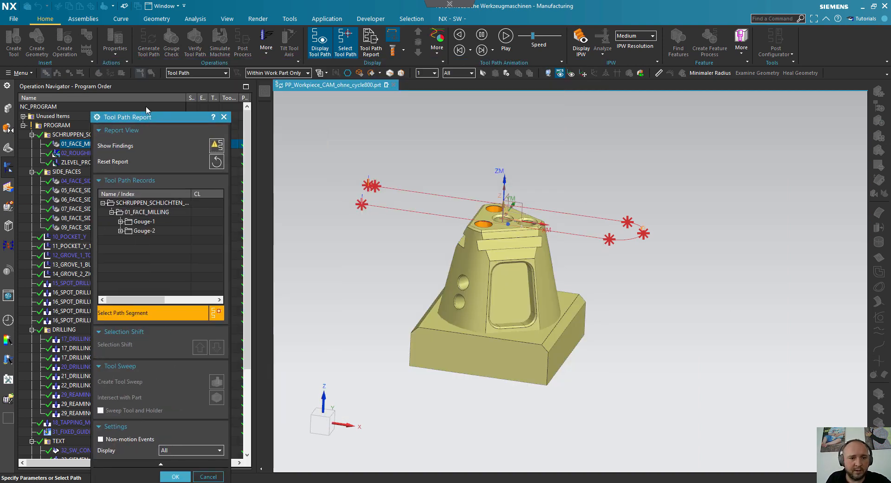
# - Create a tool sweep body for the 01_FACE_MILLING record and close the tool path report
pyautogui.click(133, 192)
pyautogui.scroll(-7, 434, 173)
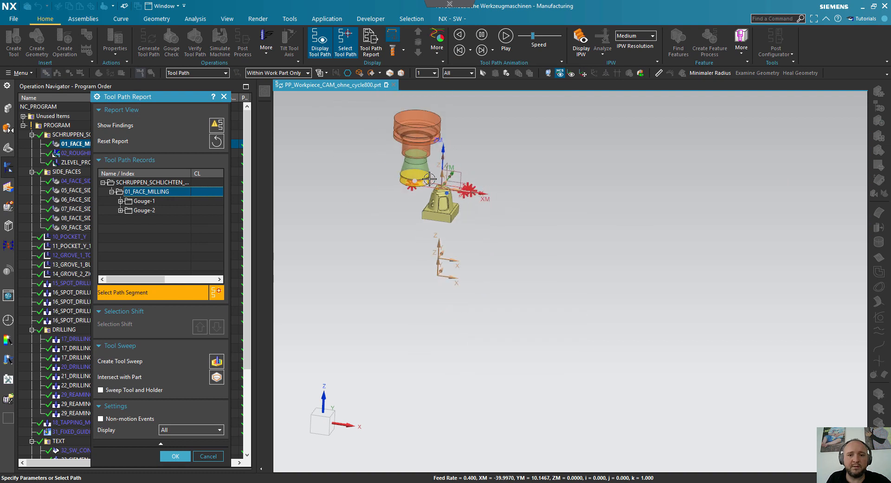
pyautogui.scroll(6, 443, 141)
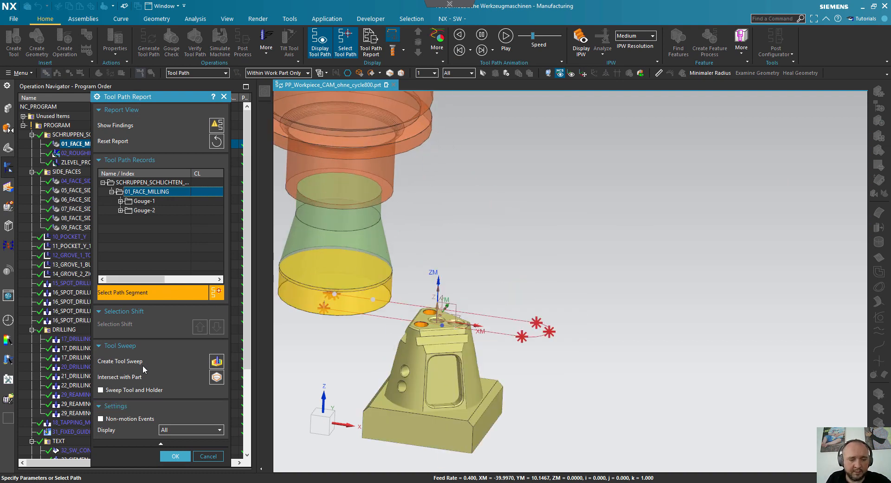
pyautogui.click(217, 362)
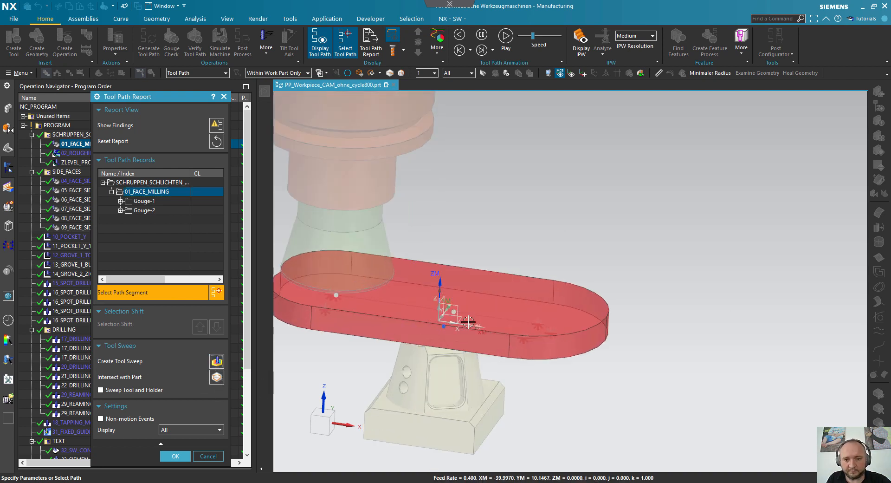
pyautogui.moveTo(518, 301)
pyautogui.mouseDown(button='middle')
pyautogui.moveTo(507, 265)
pyautogui.moveTo(517, 297)
pyautogui.mouseUp(button='middle')
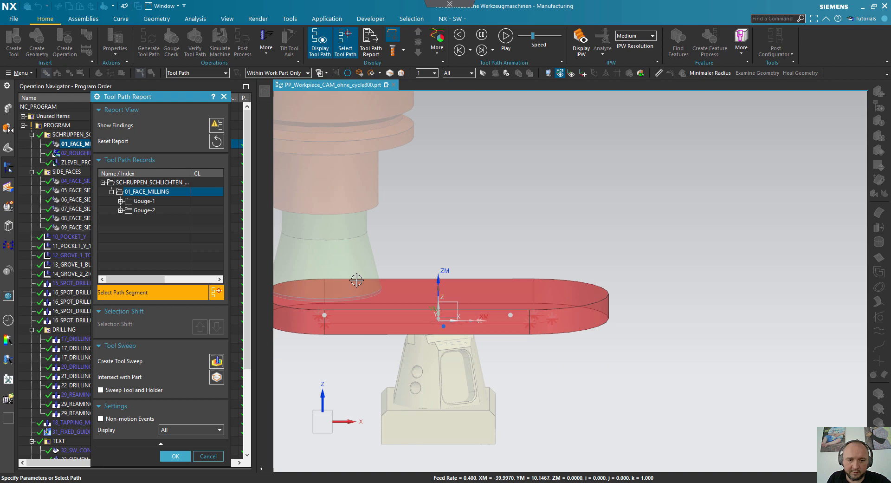
pyautogui.scroll(-2, 354, 281)
pyautogui.scroll(1, 349, 304)
pyautogui.moveTo(385, 338); pyautogui.dragTo(334, 328, button='middle')
pyautogui.scroll(2, 327, 280)
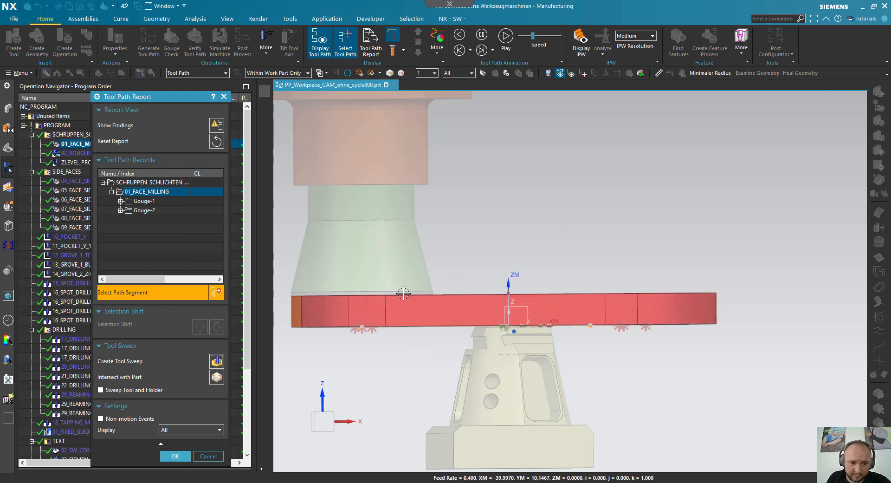
pyautogui.click(208, 456)
pyautogui.moveTo(442, 232); pyautogui.dragTo(424, 255, button='middle')
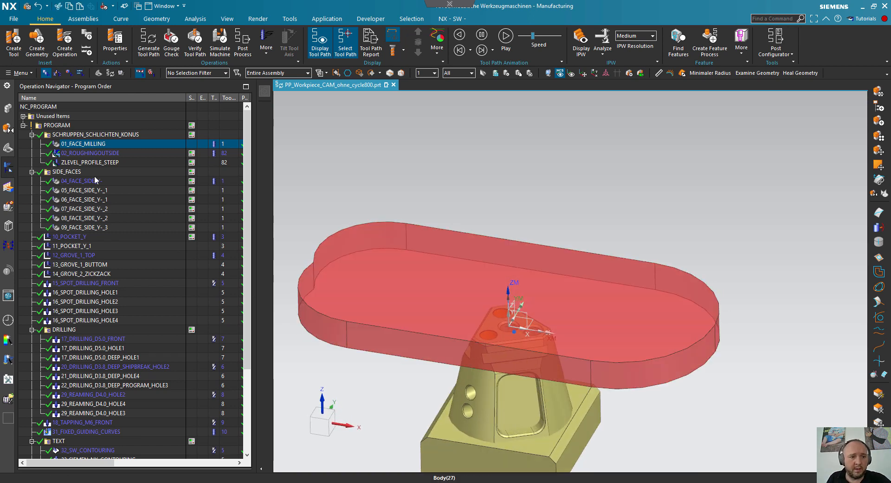
# - Hide the sweep body created from the 01_FACE_MILLING operation in the model history
pyautogui.click(92, 156)
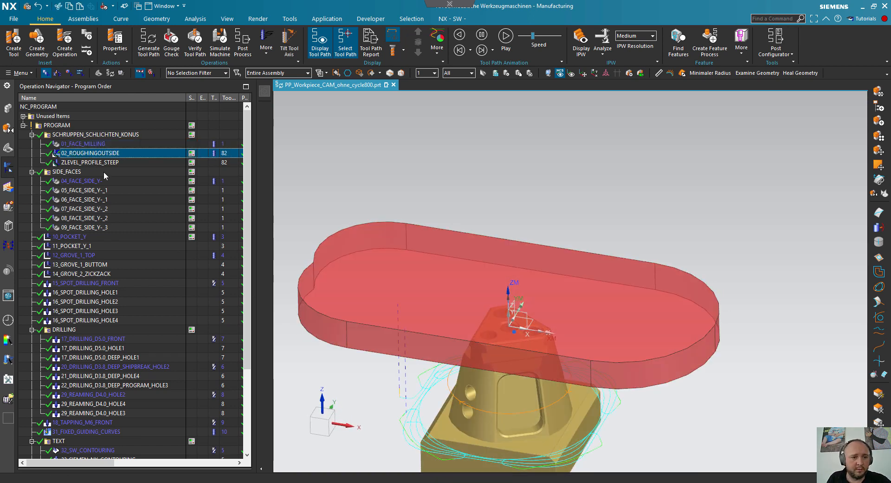
pyautogui.click(8, 148)
pyautogui.click(39, 367)
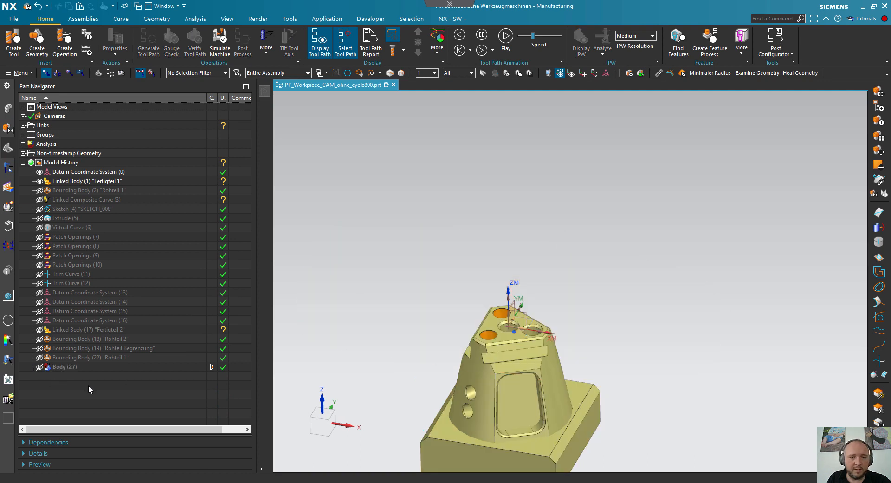
# - Open the gouge and collision check for the 02_ROUGHINGOUTSIDE operation in the program order view
pyautogui.click(8, 168)
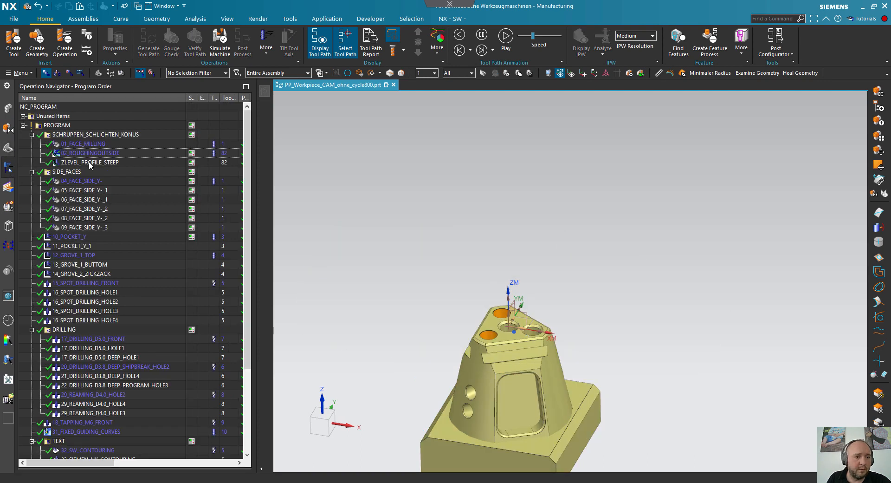
pyautogui.click(87, 153)
pyautogui.rightClick(86, 154)
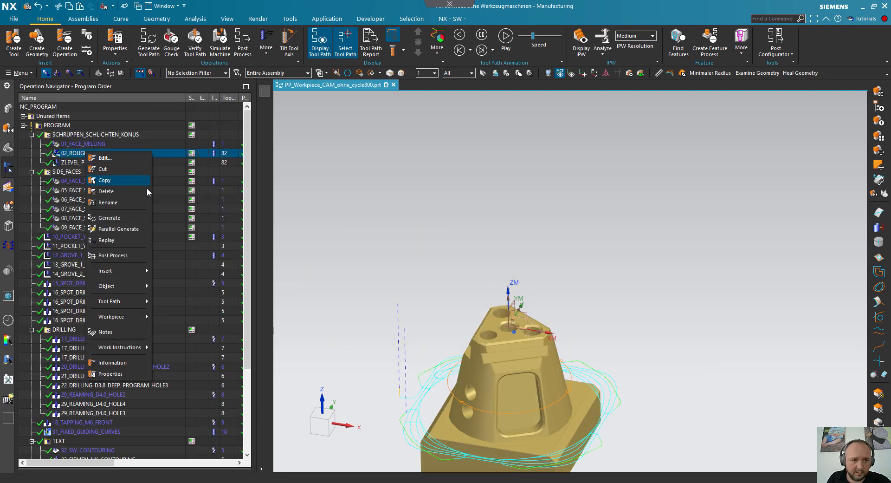
pyautogui.moveTo(123, 303)
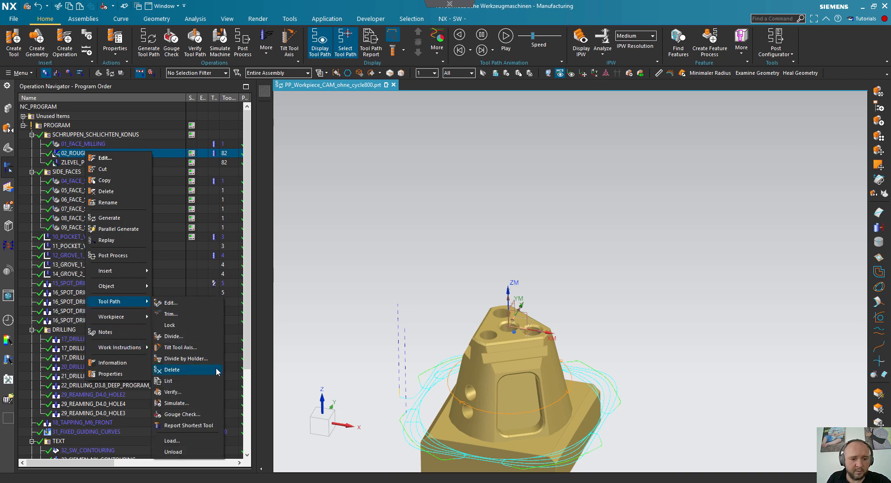
pyautogui.click(192, 415)
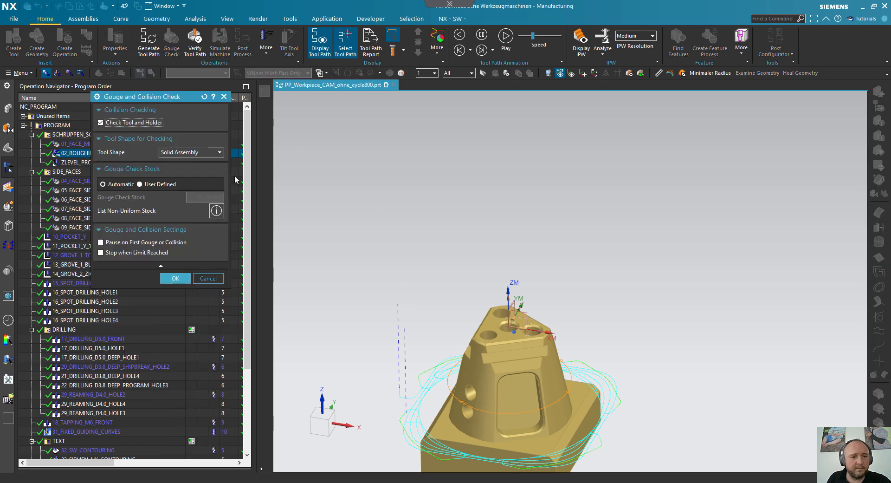
# - Run the gouge check on 02_ROUGHINGOUTSIDE with a user-defined stock of 20, continuing with the tool parameters as tool shape
pyautogui.click(154, 185)
pyautogui.click(196, 195)
pyautogui.write('5')
pyautogui.moveTo(199, 195); pyautogui.dragTo(179, 195)
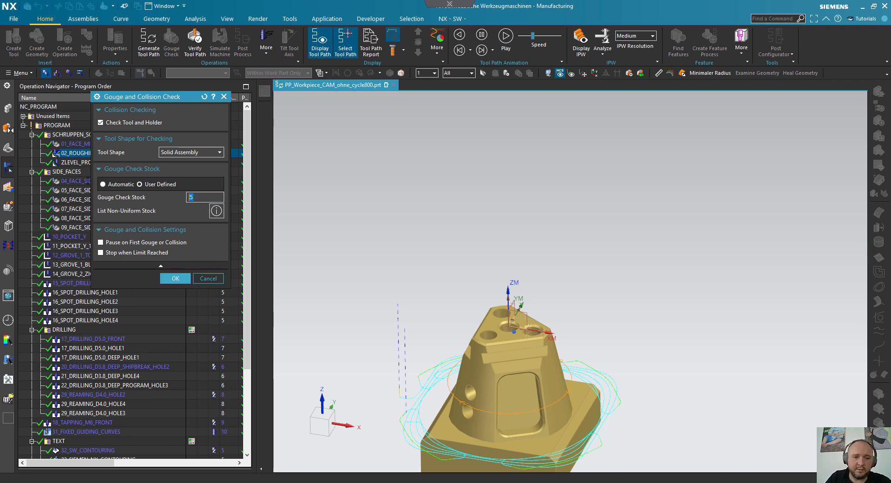
pyautogui.click(176, 279)
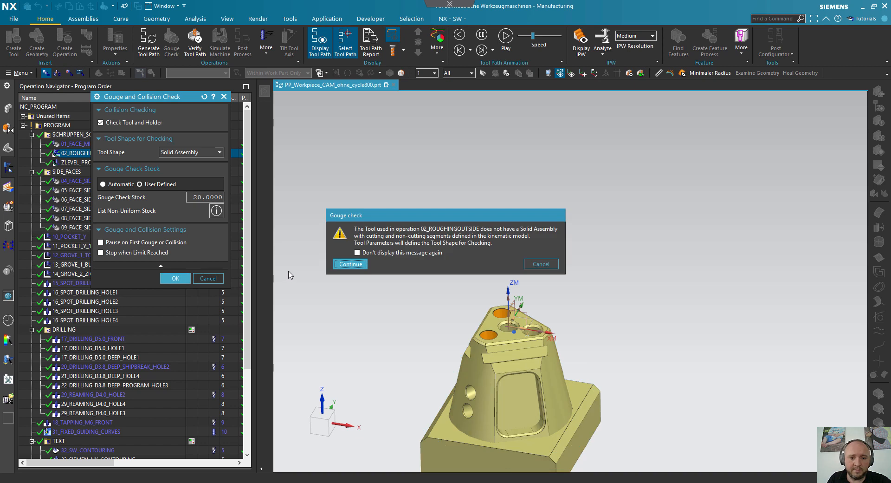
pyautogui.click(349, 263)
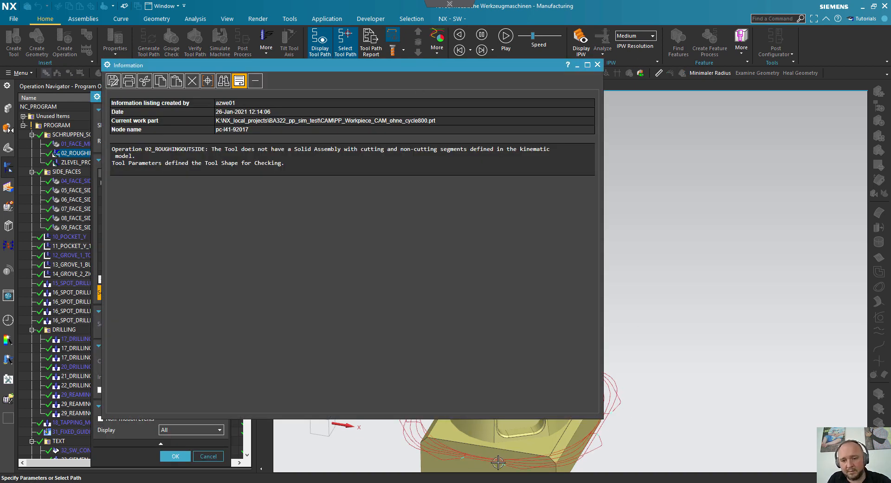
# - Dismiss the information listing, create the tool sweep for the whole 02_ROUGHINGOUTSIDE record and accept the tool path report
pyautogui.click(598, 65)
pyautogui.click(144, 192)
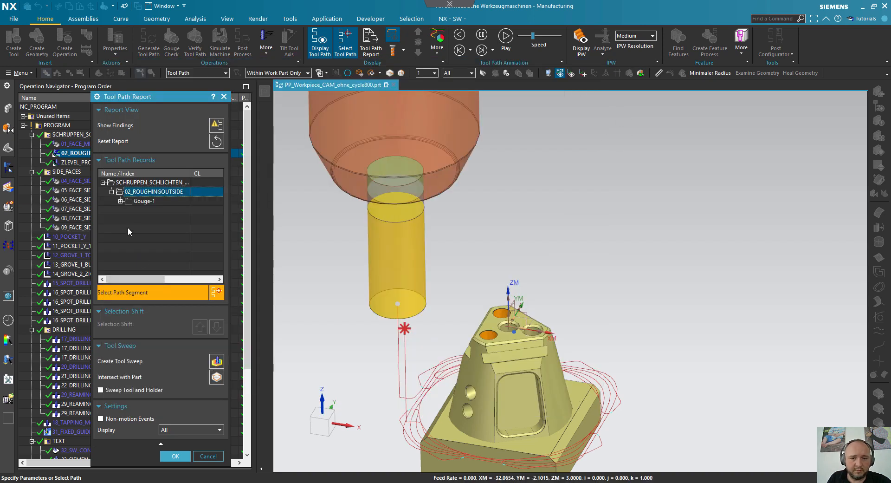
pyautogui.click(148, 203)
pyautogui.click(159, 191)
pyautogui.click(121, 202)
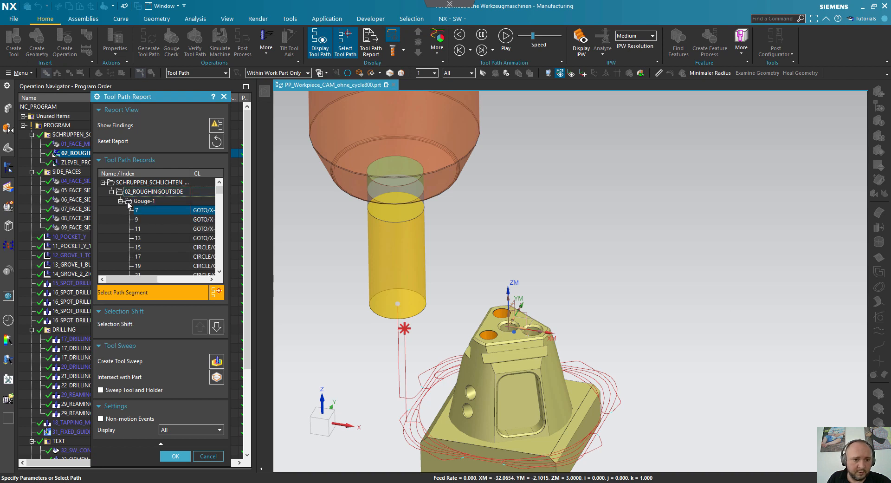
pyautogui.scroll(-5, 174, 229)
pyautogui.scroll(5, 178, 228)
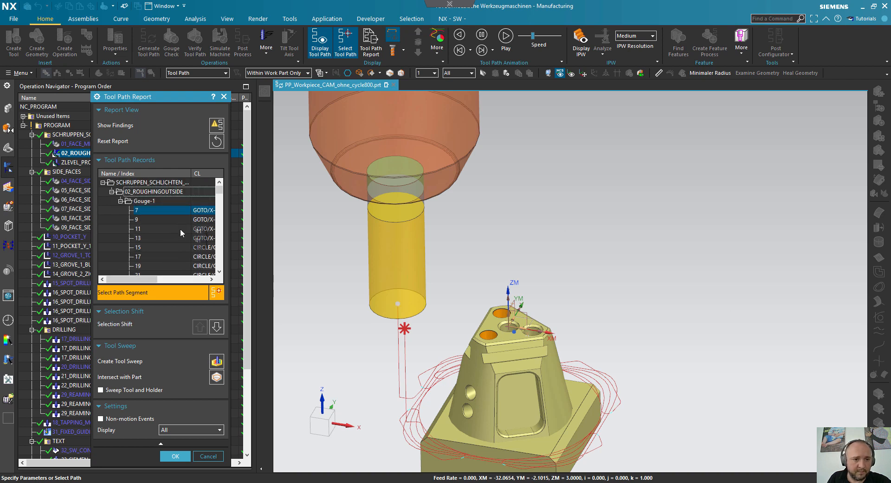
pyautogui.click(121, 202)
pyautogui.click(154, 192)
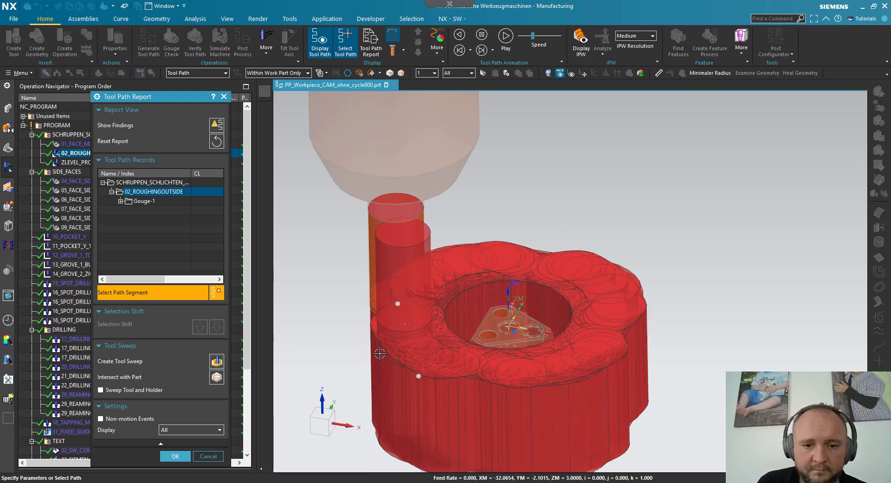
pyautogui.click(171, 457)
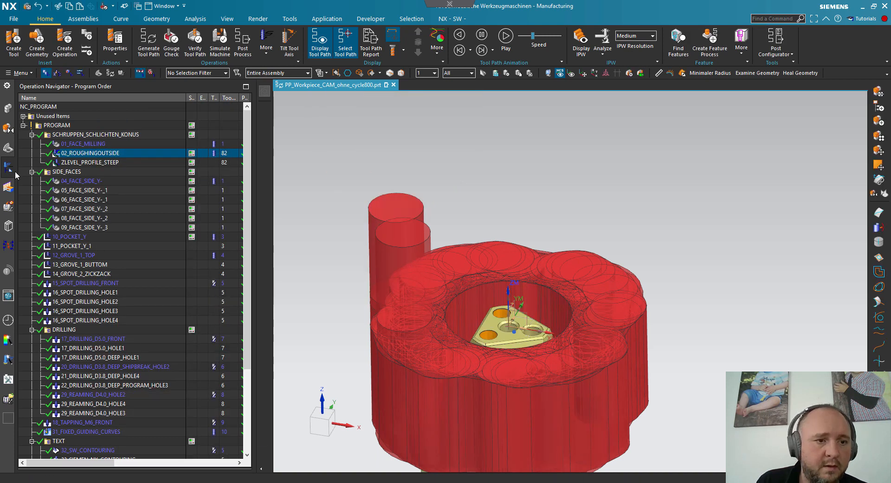
# - Select Body (251), the first roughing sweep body in the model history, and switch to the Modeling application
pyautogui.click(8, 147)
pyautogui.scroll(-8, 100, 316)
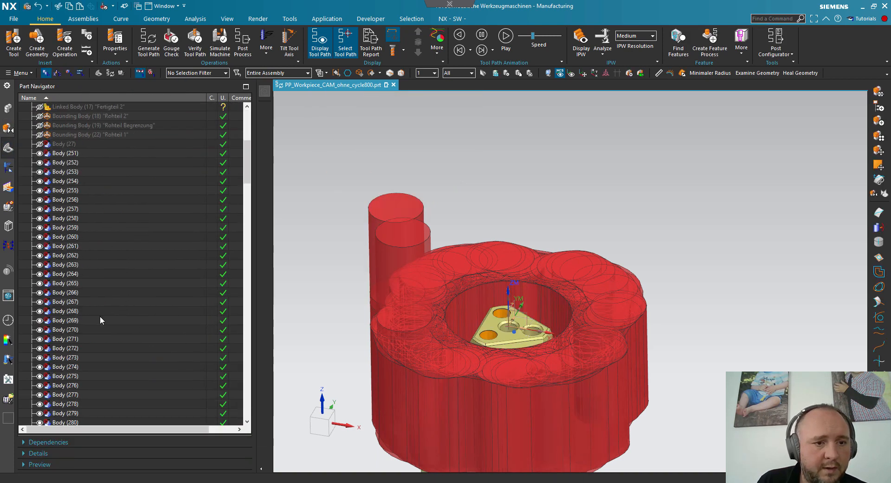
pyautogui.click(70, 238)
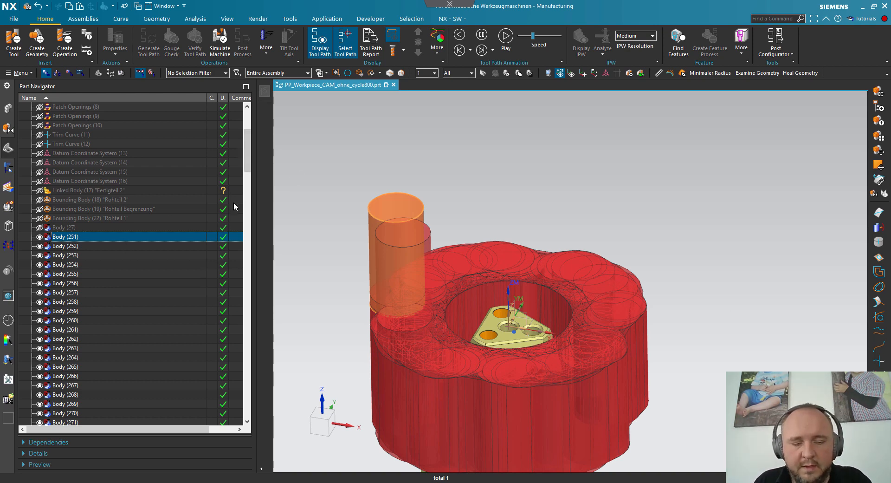
pyautogui.hotkey('ctrl', 'm')
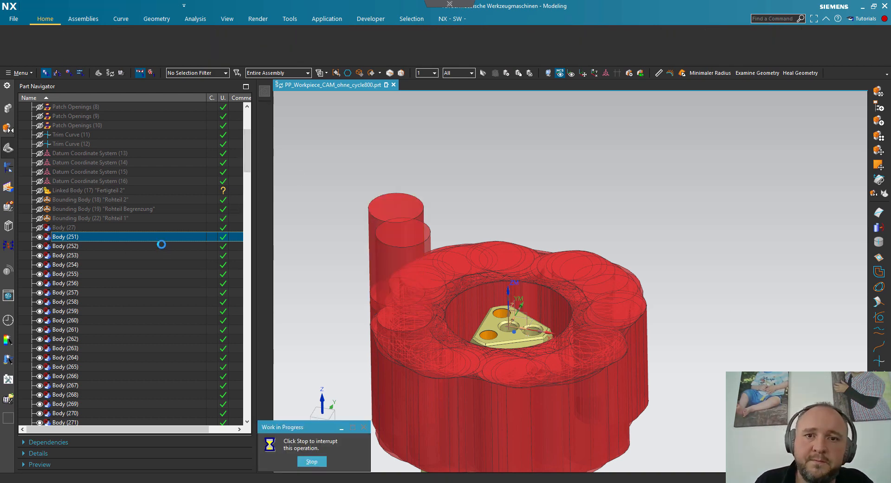
# - Collect all roughing sweep bodies from Body (251) to Body (464) in a feature group named T2 and hide it
pyautogui.moveTo(249, 144); pyautogui.dragTo(248, 380)
pyautogui.keyDown('shift'); pyautogui.click(64, 316); pyautogui.keyUp('shift')
pyautogui.rightClick(65, 317)
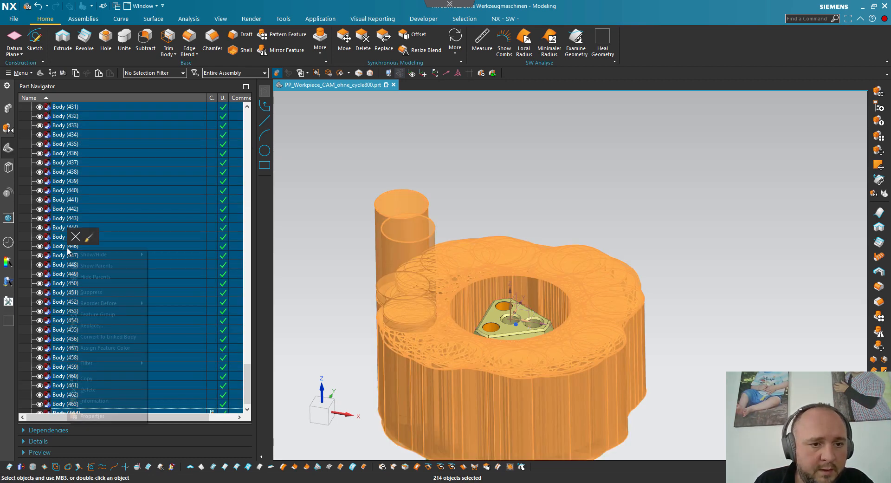
pyautogui.click(97, 314)
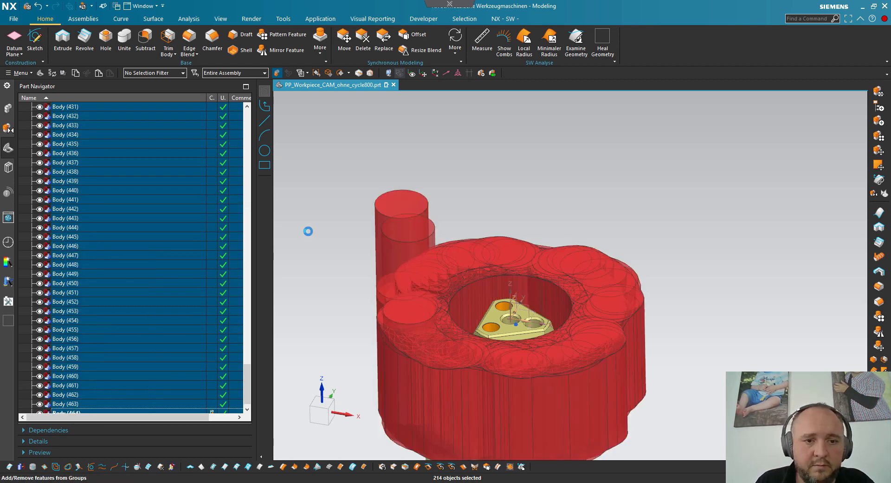
pyautogui.write('T2')
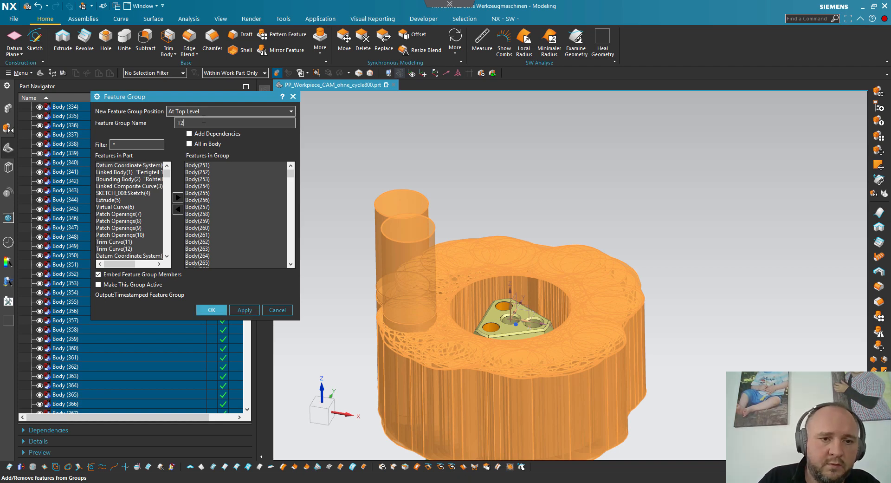
pyautogui.click(210, 311)
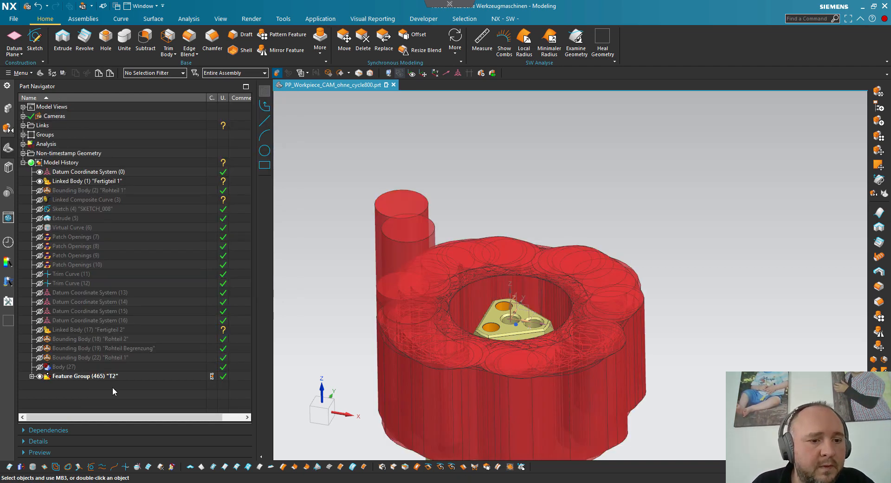
pyautogui.click(39, 376)
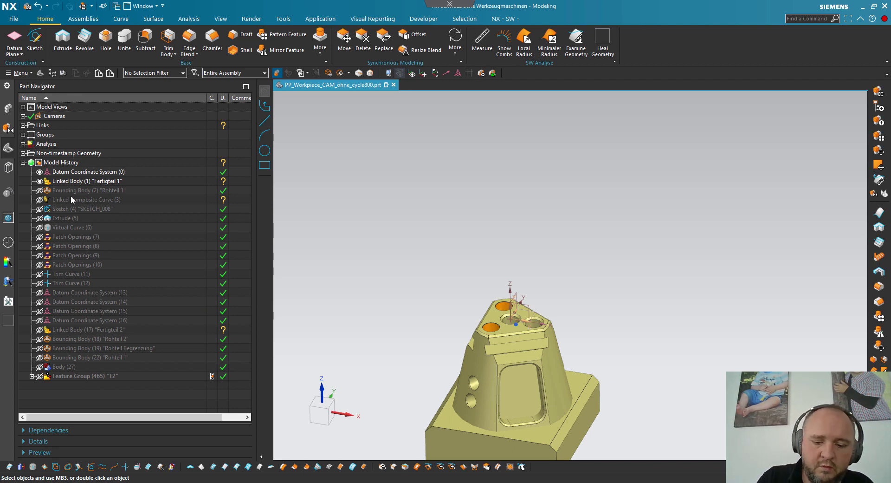
# - Return to the Manufacturing application and open the gouge and collision check for the ZLEVEL_PROFILE_STEEP operation
pyautogui.hotkey('ctrl', 'alt', 'm')
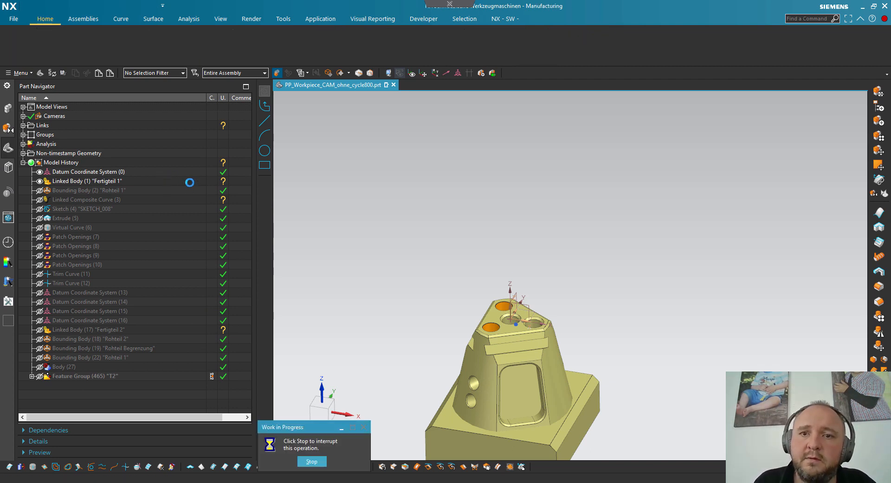
pyautogui.click(11, 170)
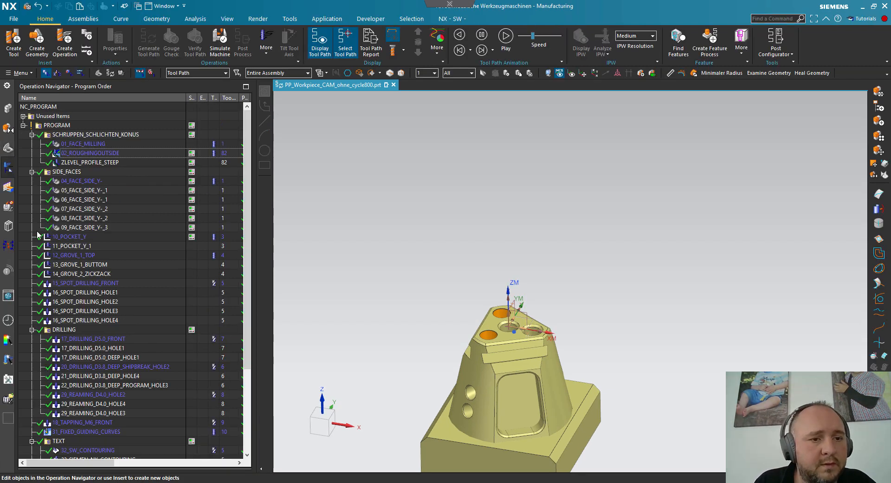
pyautogui.click(93, 163)
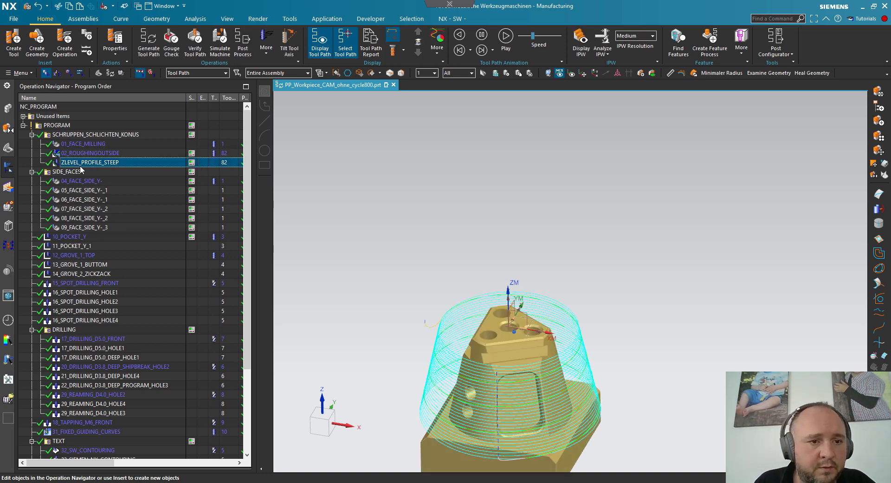
pyautogui.rightClick(81, 162)
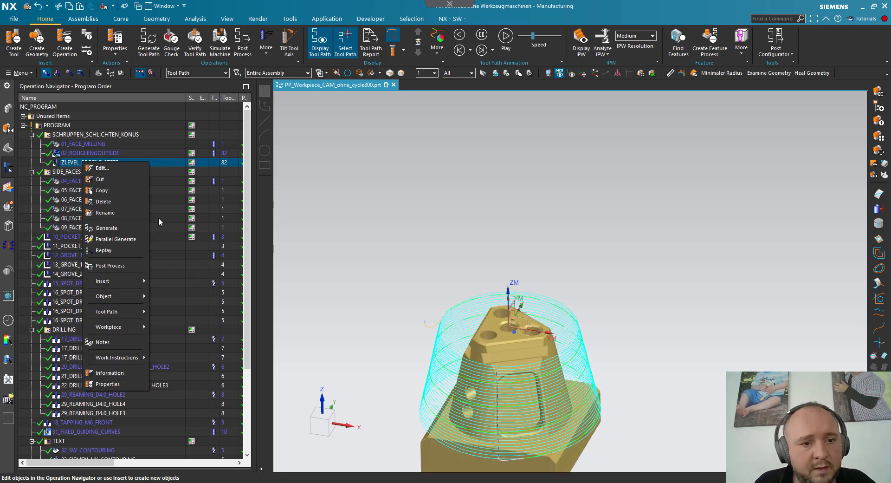
pyautogui.moveTo(119, 309)
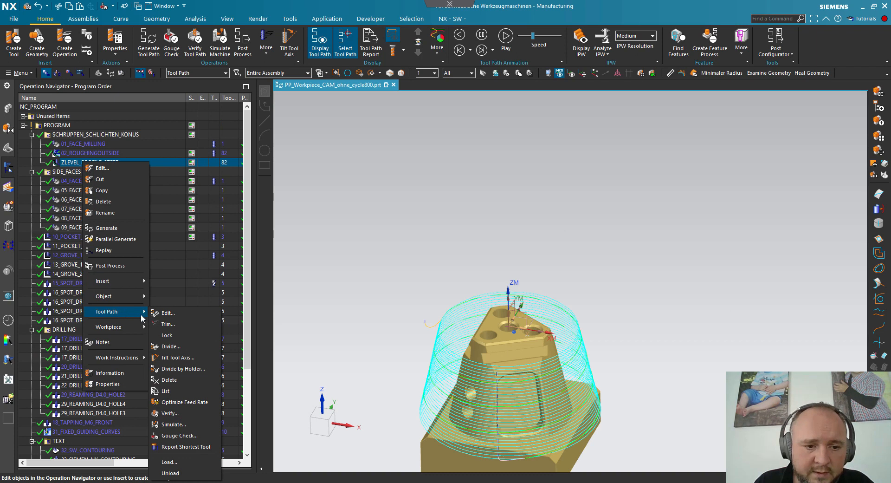
pyautogui.click(185, 436)
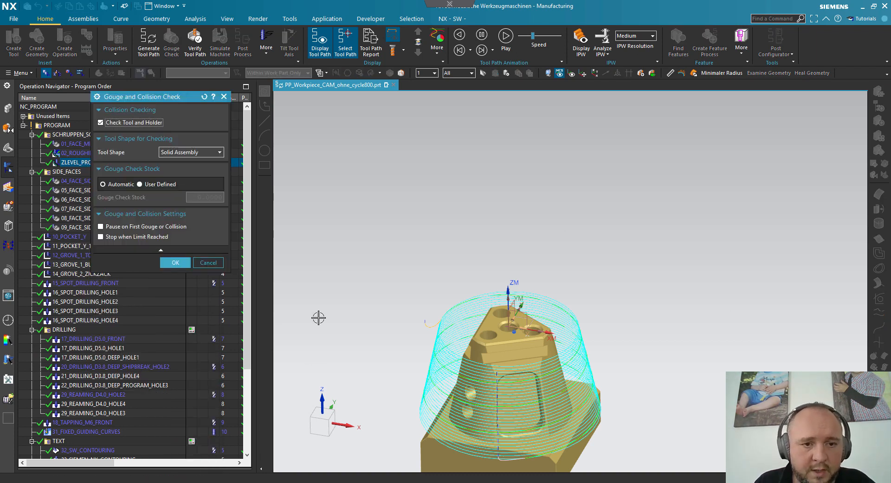
# - Run the gouge check on ZLEVEL_PROFILE_STEEP with a user-defined stock of 20, continuing with the tool parameters as tool shape
pyautogui.click(159, 185)
pyautogui.doubleClick(200, 195)
pyautogui.write('20')
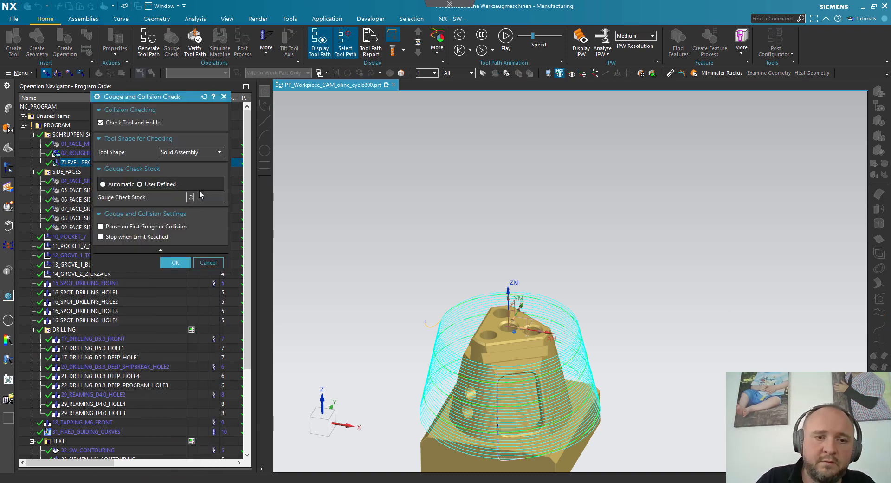
pyautogui.press('Return')
pyautogui.click(176, 262)
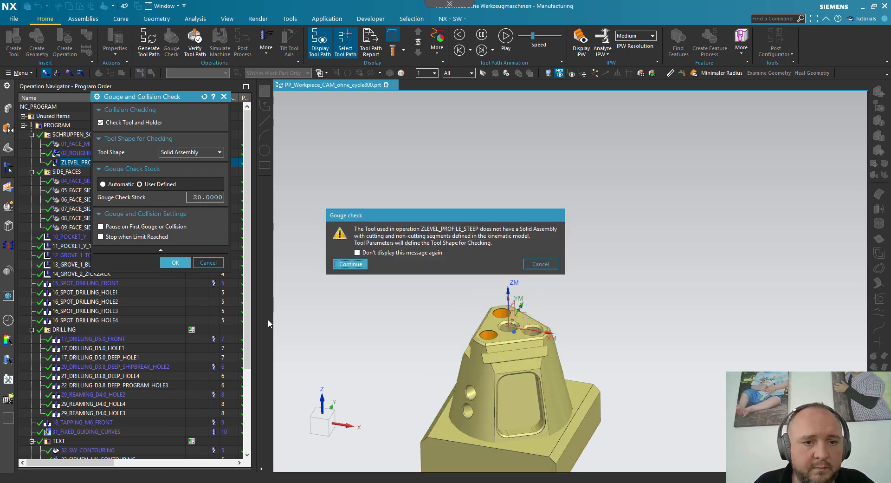
pyautogui.click(351, 264)
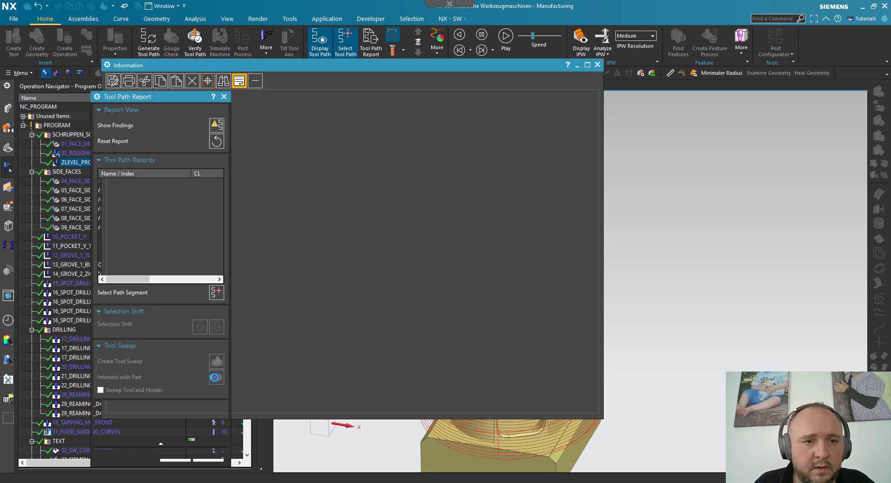
# - Dismiss the information listing, create the tool sweep for the ZLEVEL_PROFILE_STEEP record and accept the tool path report
pyautogui.click(598, 65)
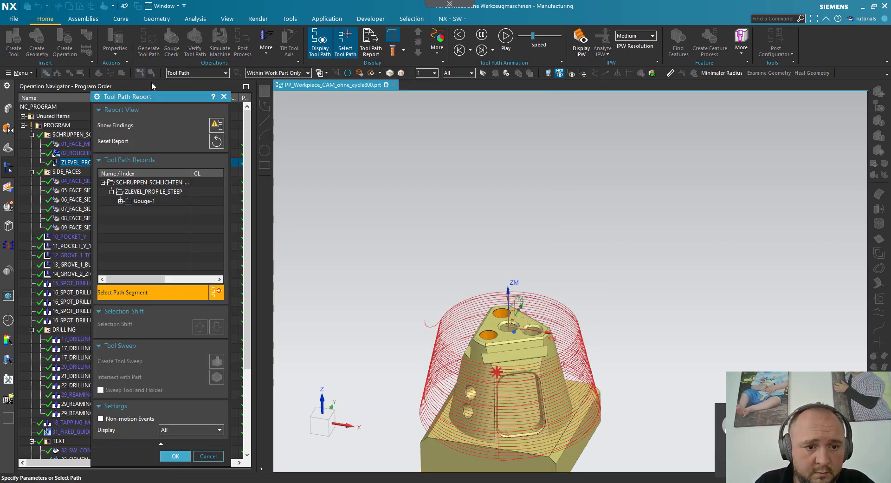
pyautogui.click(136, 193)
pyautogui.click(216, 362)
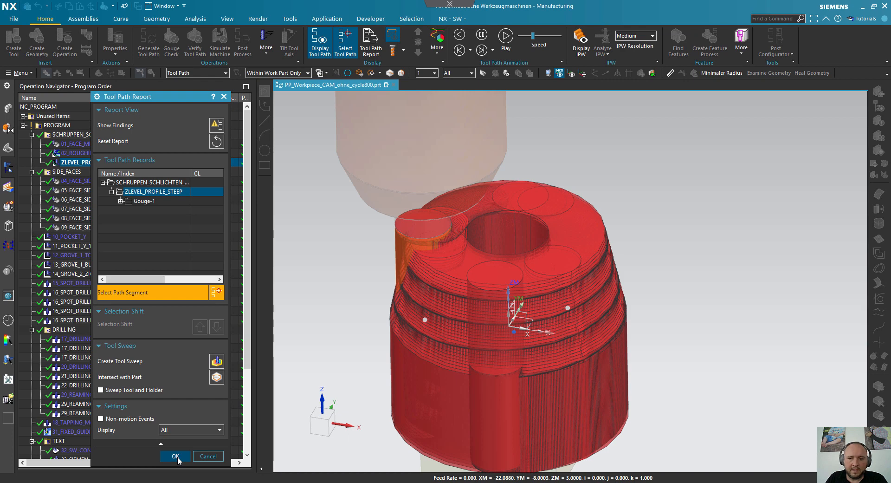
pyautogui.click(176, 456)
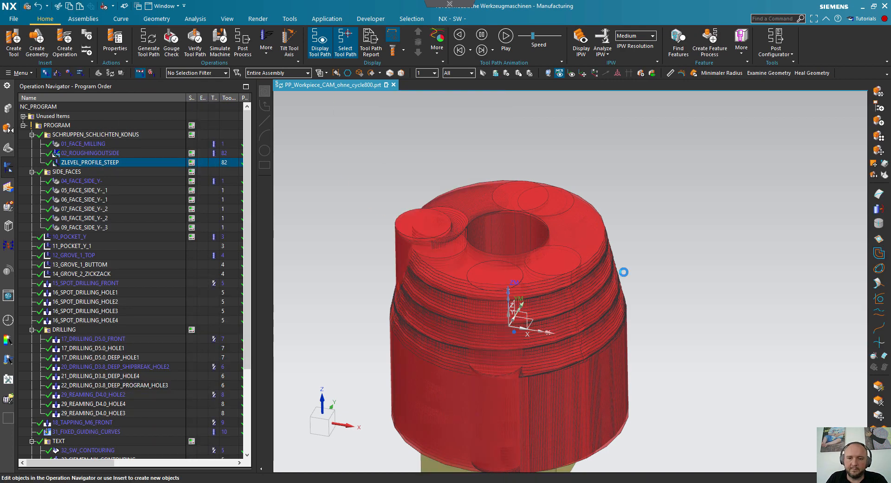
# - Open the part history at the new ZLEVEL_PROFILE_STEEP sweep bodies and switch to the Modeling application
pyautogui.click(8, 148)
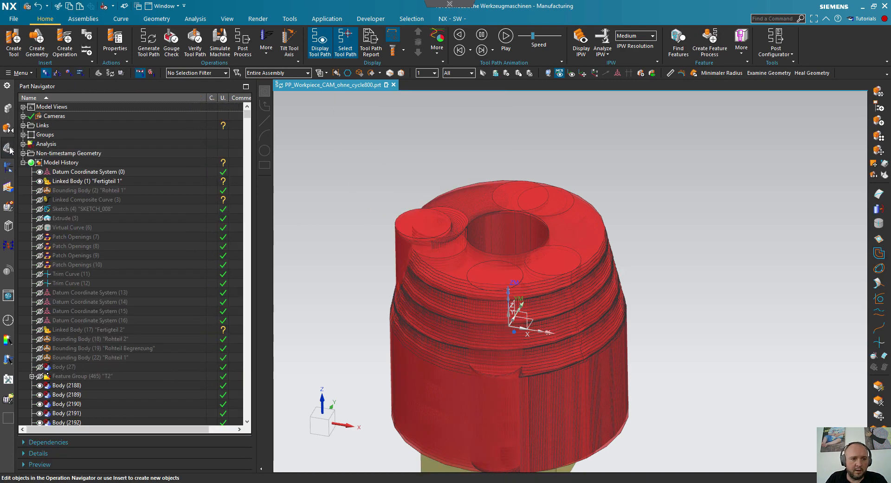
pyautogui.moveTo(248, 119)
pyautogui.mouseDown()
pyautogui.moveTo(227, 222)
pyautogui.moveTo(237, 423)
pyautogui.moveTo(247, 381)
pyautogui.moveTo(254, 120)
pyautogui.mouseUp()
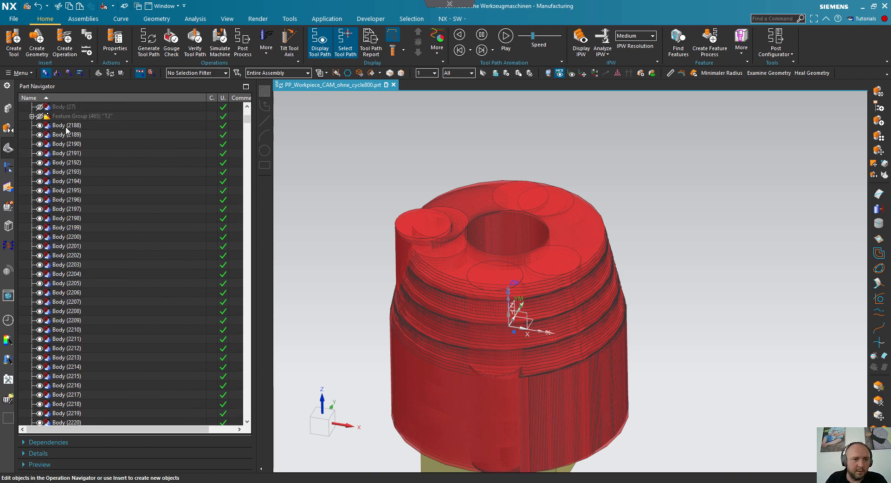
pyautogui.click(67, 126)
pyautogui.press('Escape')
pyautogui.hotkey('ctrl', 'm')
# - Collect all sweep bodies from Body (2188) to Body (3907) in a feature group named T2-2 and hide it
pyautogui.click(60, 127)
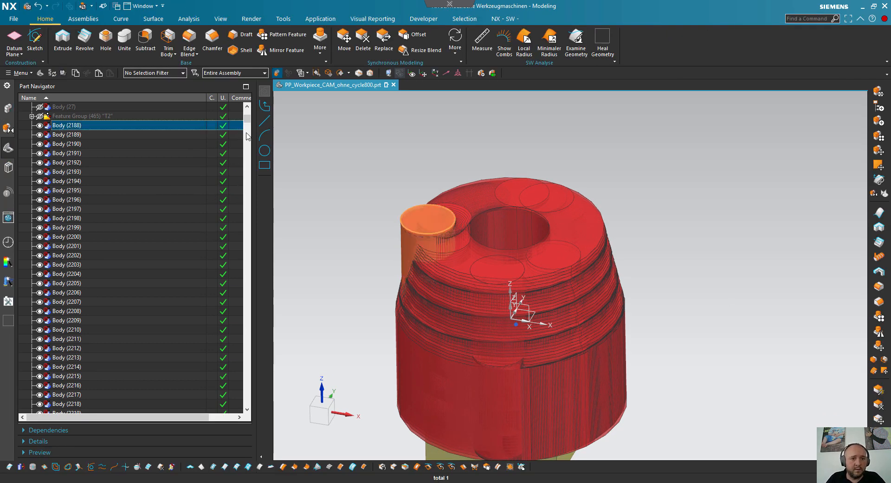
pyautogui.moveTo(248, 119); pyautogui.dragTo(260, 412)
pyautogui.keyDown('shift'); pyautogui.click(66, 403); pyautogui.keyUp('shift')
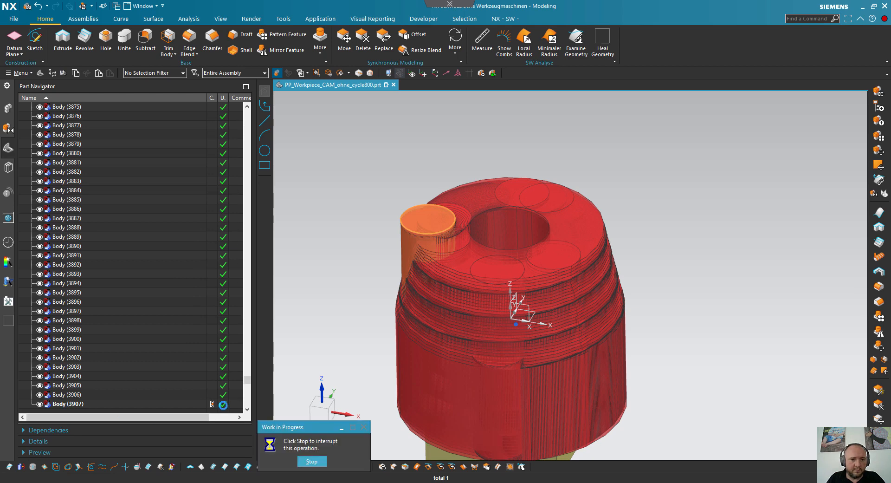
pyautogui.rightClick(56, 189)
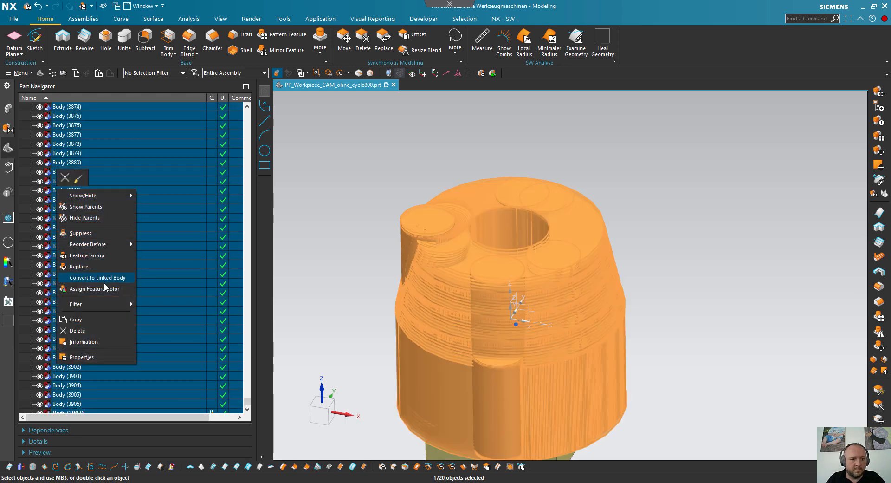
pyautogui.click(110, 253)
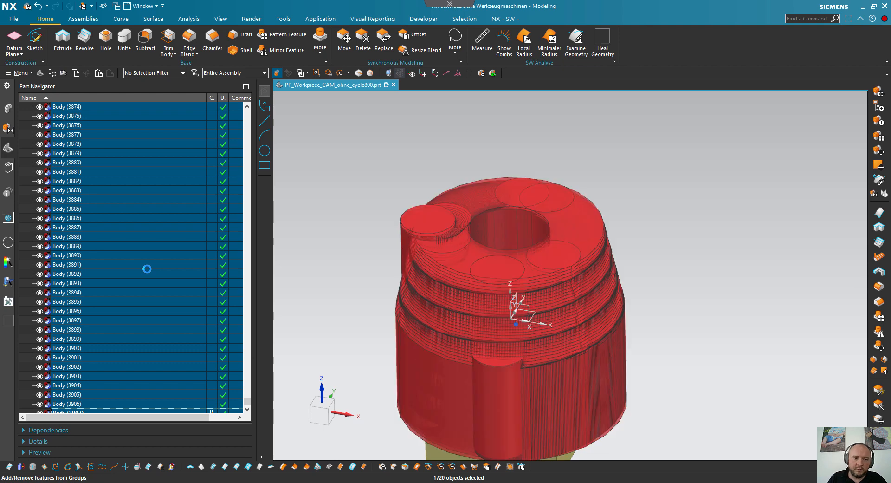
pyautogui.write('T2-2')
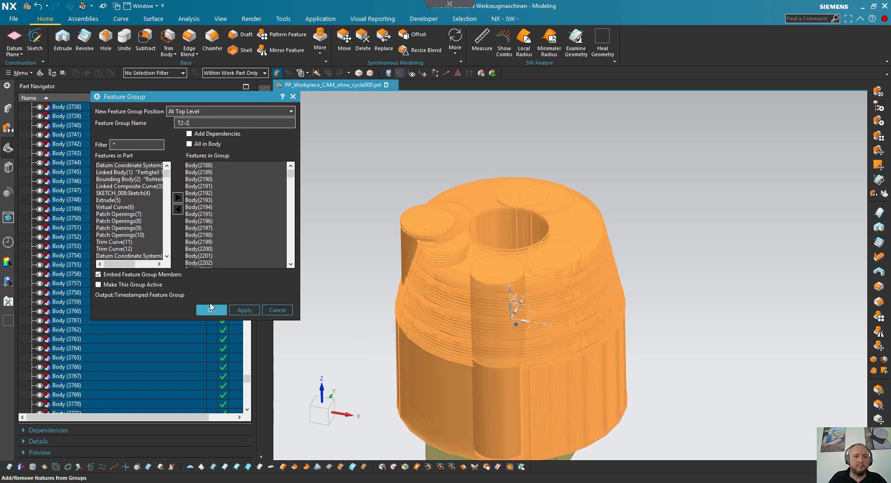
pyautogui.click(212, 310)
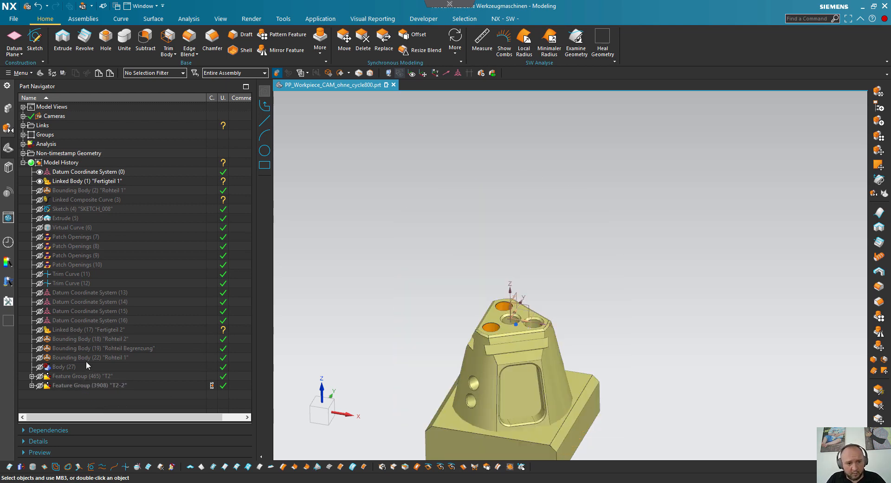
# - Show the duplicated blank Bounding Body (22) "Rohteil 1" and the sweep volume Body (27)
pyautogui.click(40, 357)
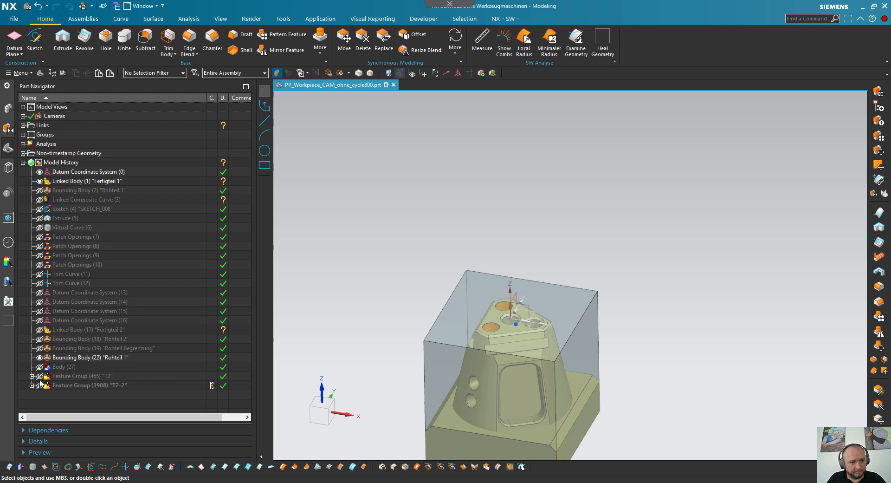
pyautogui.click(40, 367)
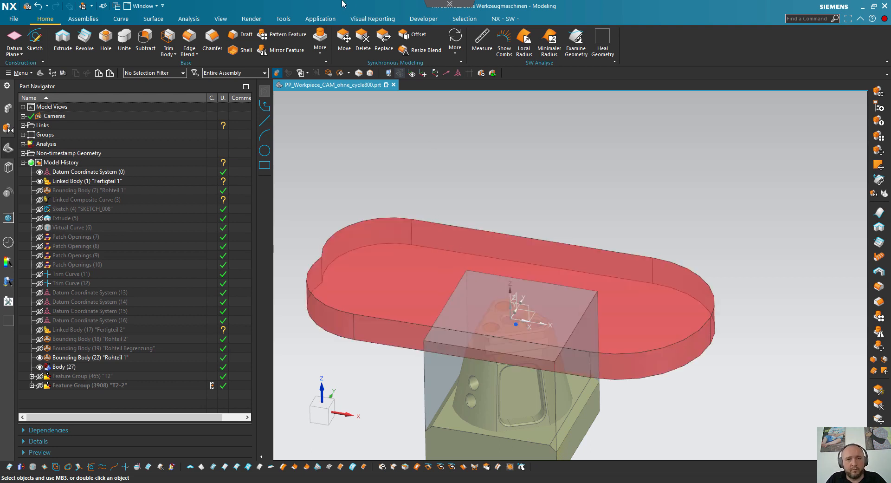
pyautogui.click(320, 54)
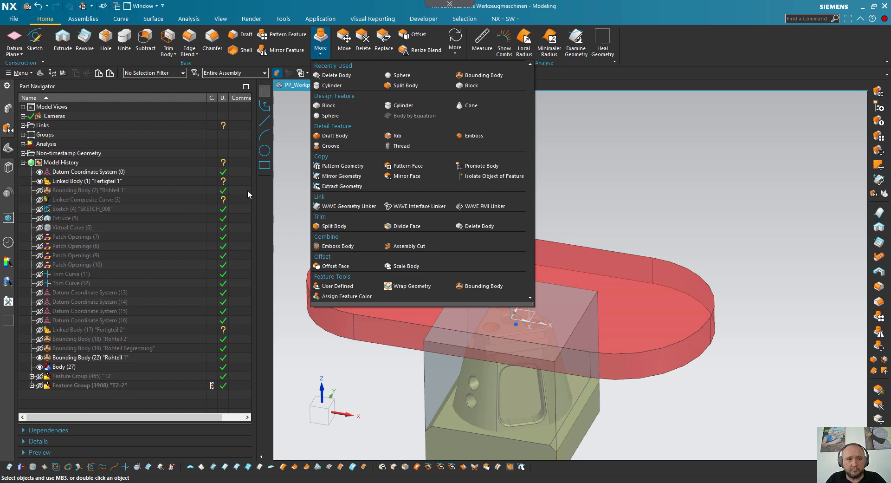
# - Subtract the sweep volume Body (27) from the blank body Rohteil 1
pyautogui.click(145, 38)
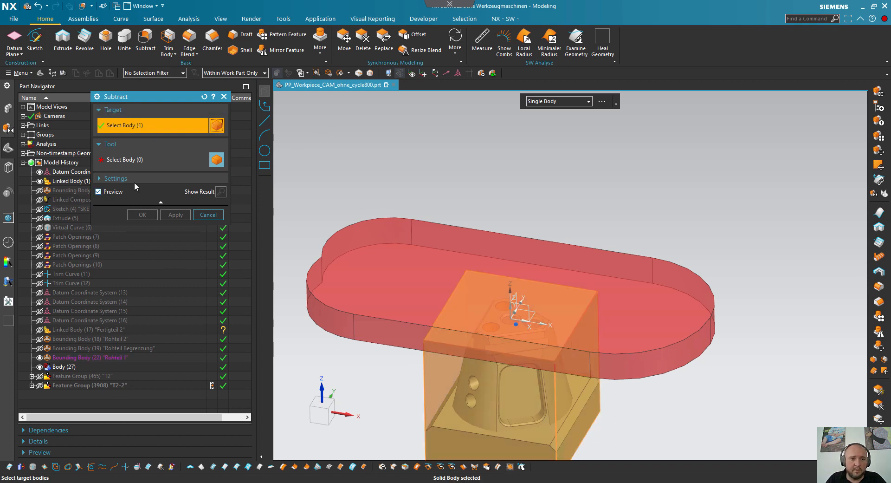
pyautogui.click(443, 366)
pyautogui.click(371, 228)
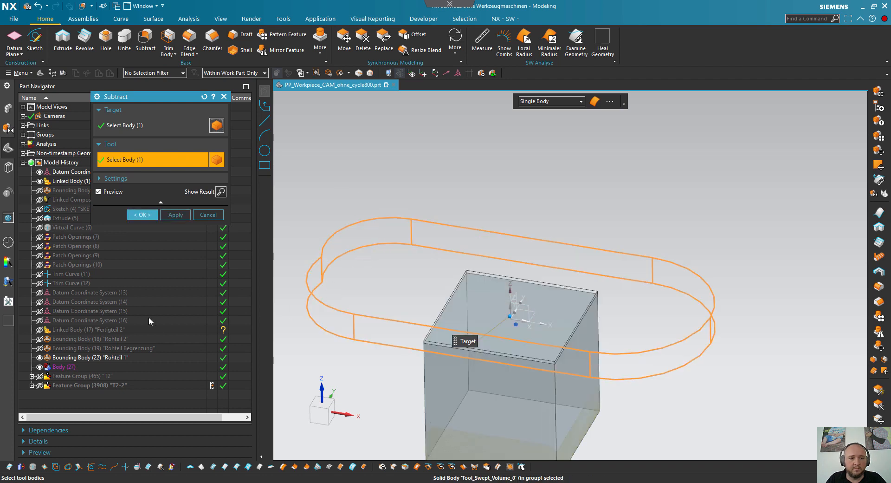
pyautogui.click(157, 215)
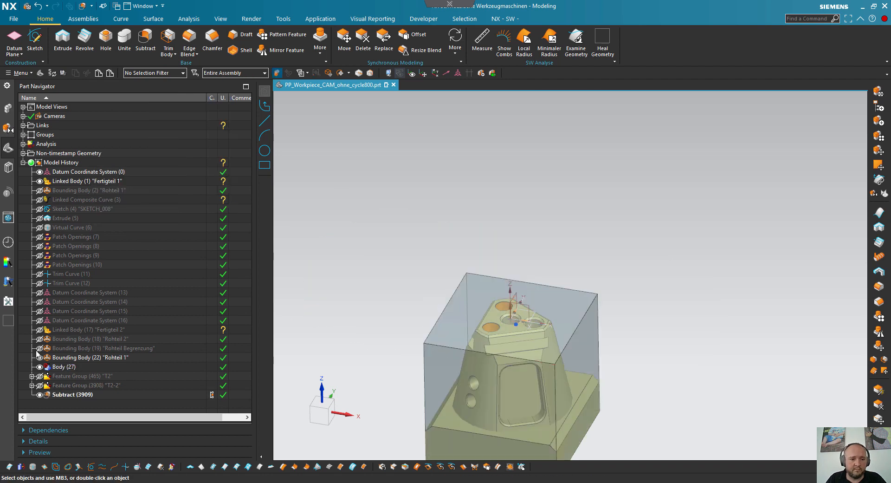
# - Inspect the cut blank, expand the T2 feature group and show its roughing sweep bodies
pyautogui.moveTo(499, 351); pyautogui.dragTo(510, 325, button='middle')
pyautogui.scroll(4, 489, 320)
pyautogui.moveTo(517, 295)
pyautogui.mouseDown(button='middle')
pyautogui.moveTo(521, 316)
pyautogui.moveTo(525, 284)
pyautogui.moveTo(497, 284)
pyautogui.moveTo(517, 310)
pyautogui.mouseUp(button='middle')
pyautogui.scroll(-3, 517, 310)
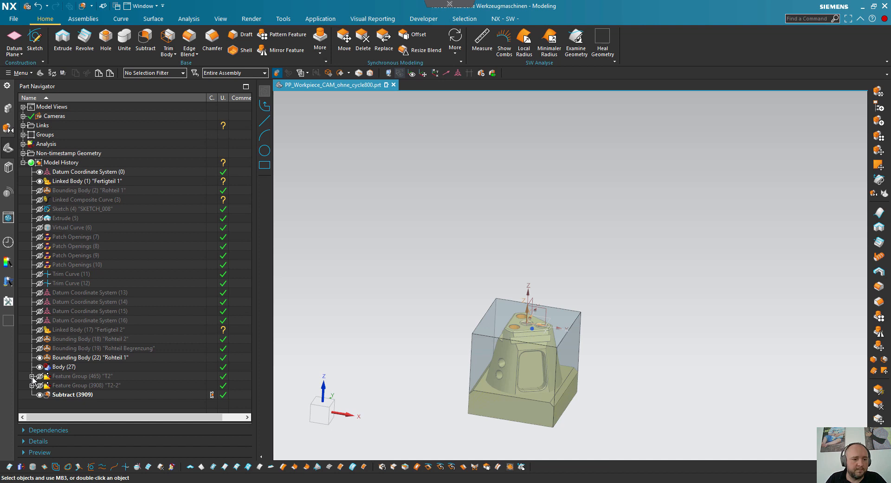
pyautogui.click(62, 394)
pyautogui.click(66, 409)
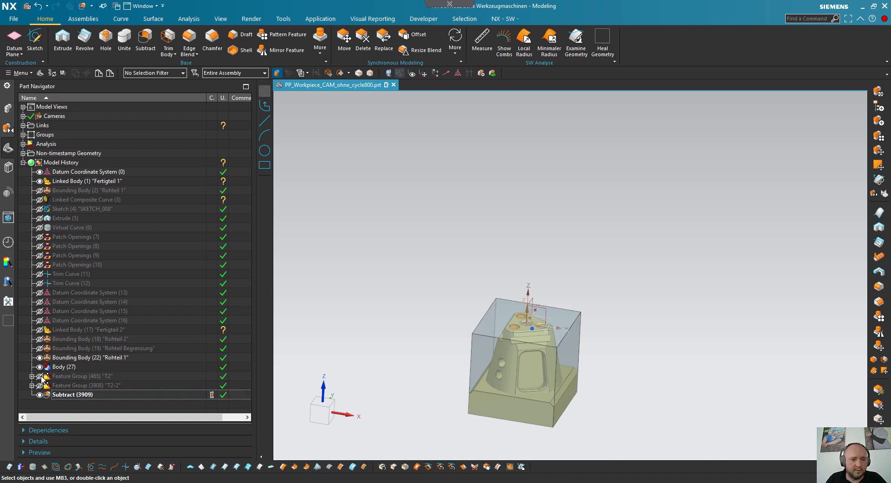
pyautogui.click(32, 376)
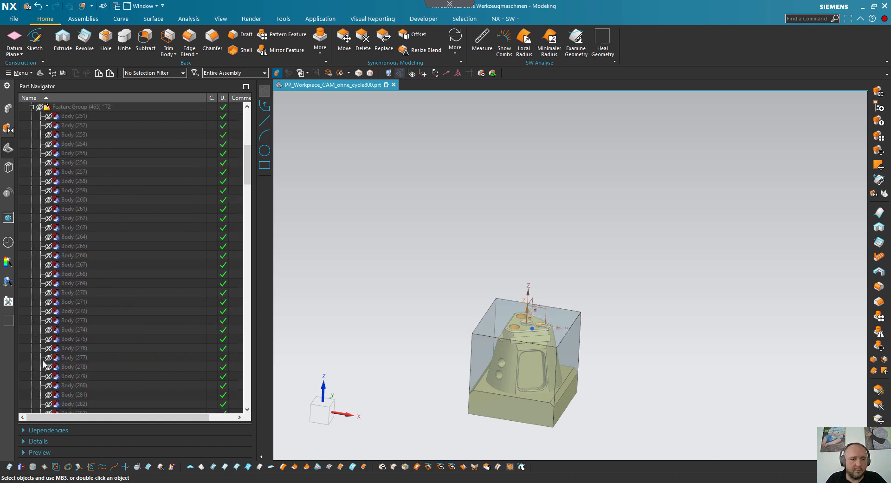
pyautogui.click(40, 108)
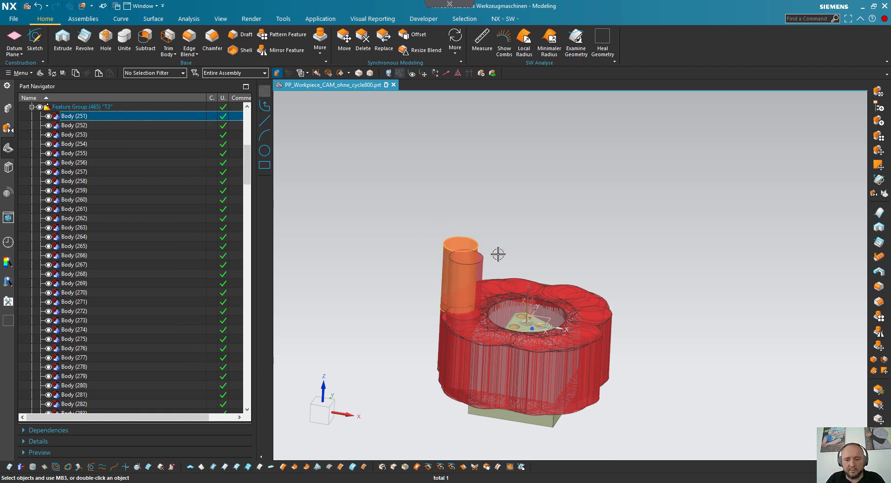
# - Delete the three sweep bodies of group T2 that form the tall cylinders rising above the roughing ring
pyautogui.press('Delete')
pyautogui.click(464, 234)
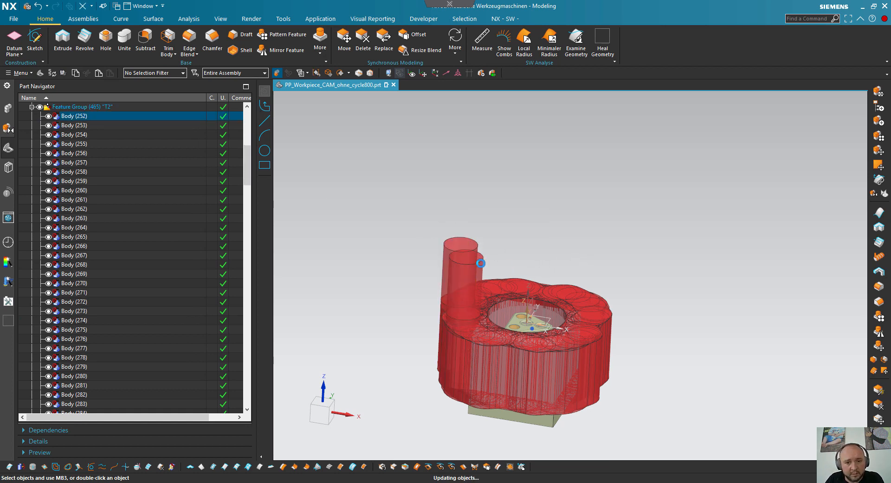
pyautogui.press('Delete')
pyautogui.click(472, 259)
pyautogui.press('Delete')
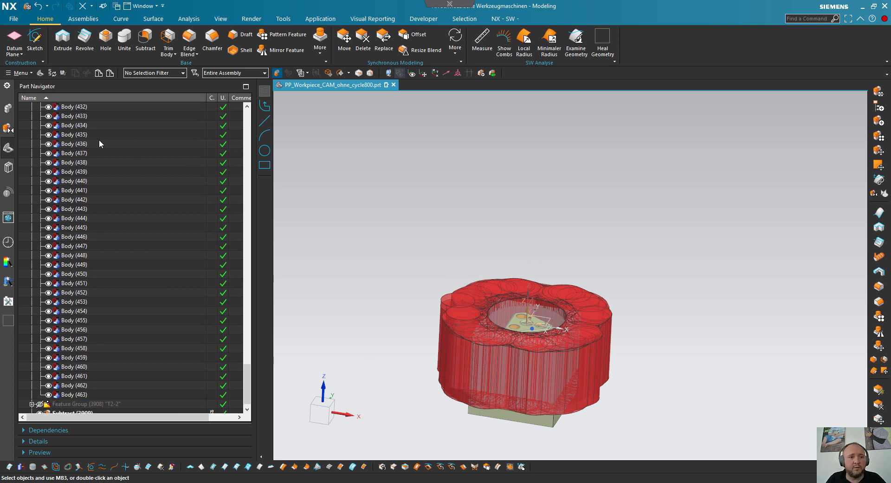
pyautogui.scroll(20, 87, 165)
pyautogui.moveTo(246, 302); pyautogui.dragTo(262, 383)
pyautogui.click(81, 257)
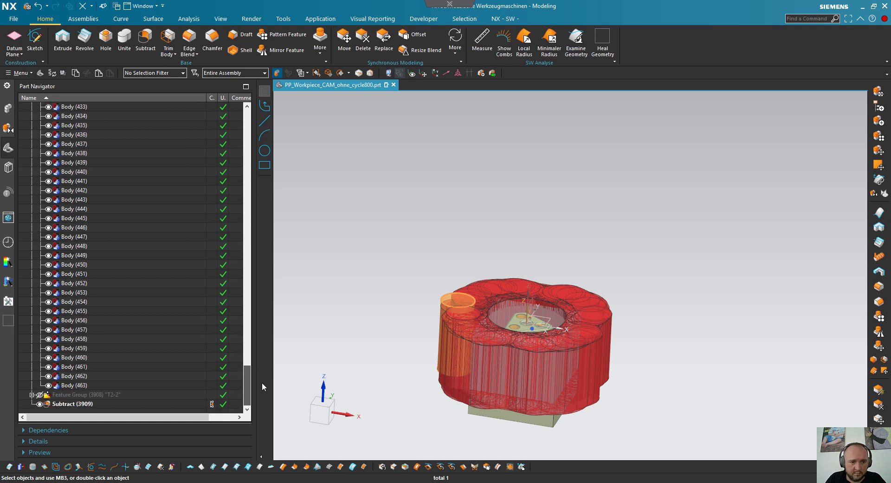
pyautogui.keyDown('shift'); pyautogui.click(77, 385); pyautogui.keyUp('shift')
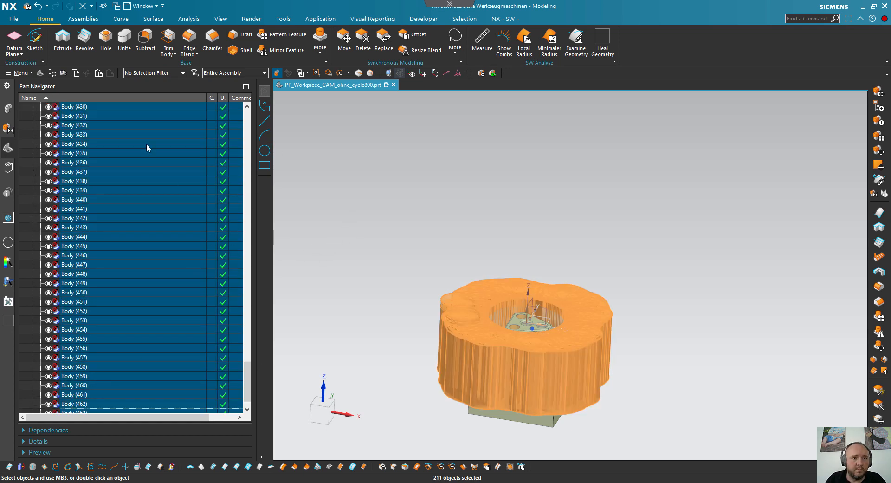
# - Unite the T2 sweep bodies, using Body (253) as target and Body (254) to Body (463) as tools
pyautogui.click(124, 44)
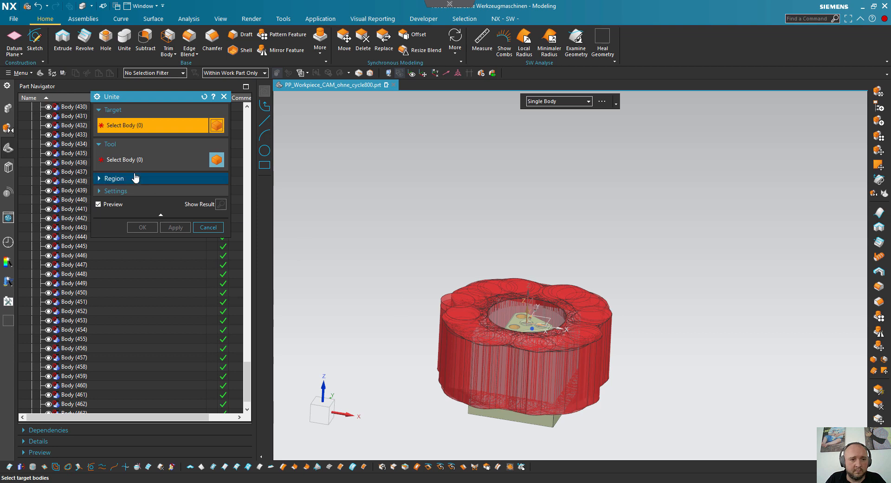
pyautogui.click(125, 162)
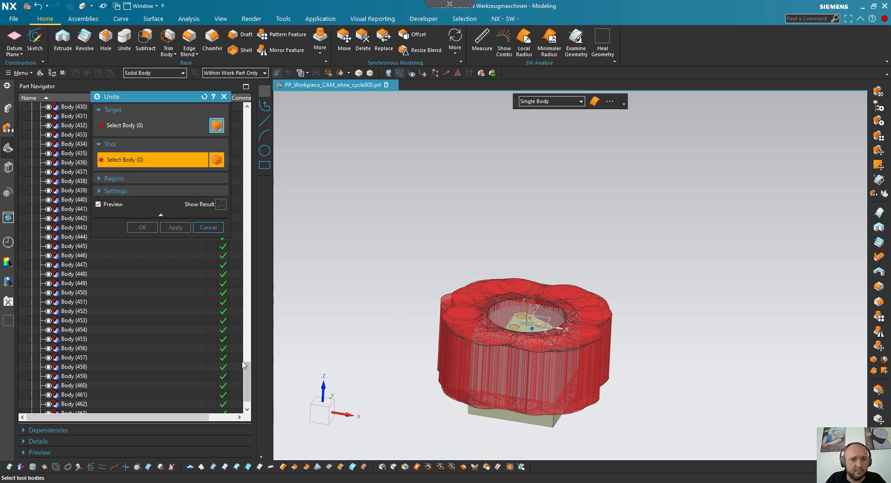
pyautogui.click(120, 129)
pyautogui.moveTo(254, 376); pyautogui.dragTo(255, 149)
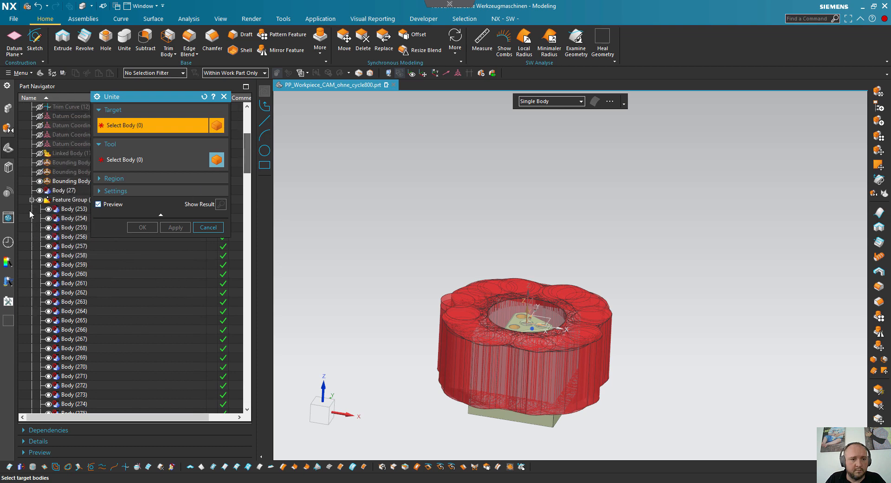
pyautogui.click(68, 210)
pyautogui.click(72, 219)
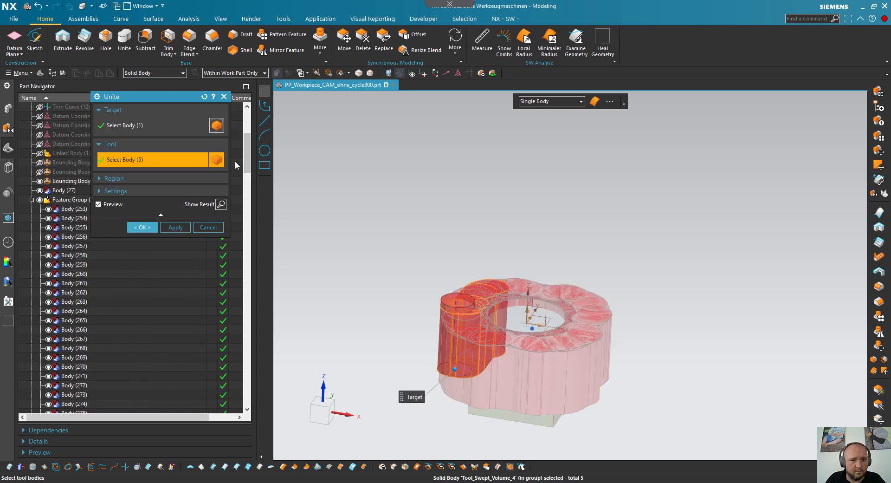
pyautogui.moveTo(248, 158); pyautogui.dragTo(248, 399)
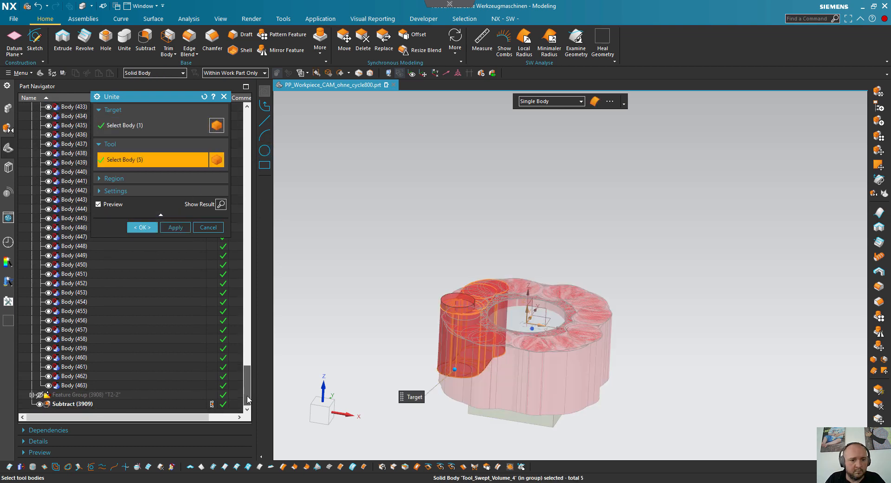
pyautogui.keyDown('shift'); pyautogui.click(87, 385); pyautogui.keyUp('shift')
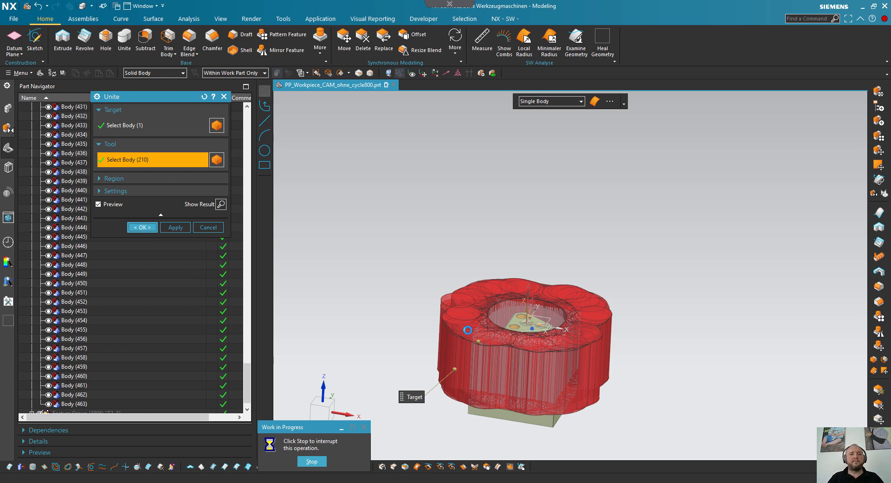
pyautogui.moveTo(546, 276); pyautogui.dragTo(537, 297, button='middle')
pyautogui.scroll(4, 541, 291)
pyautogui.scroll(-2, 551, 326)
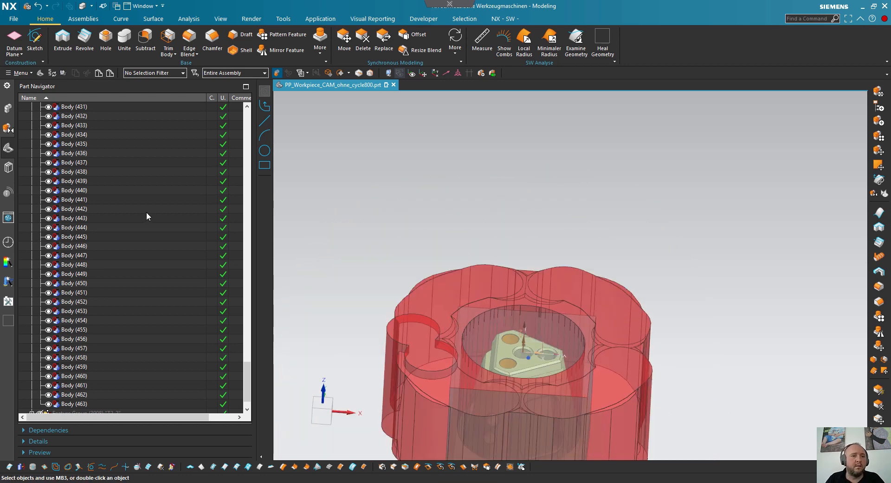
# - Move the new Unite feature into the T2 feature group, after its sweep bodies
pyautogui.scroll(-1, 93, 385)
pyautogui.click(69, 404)
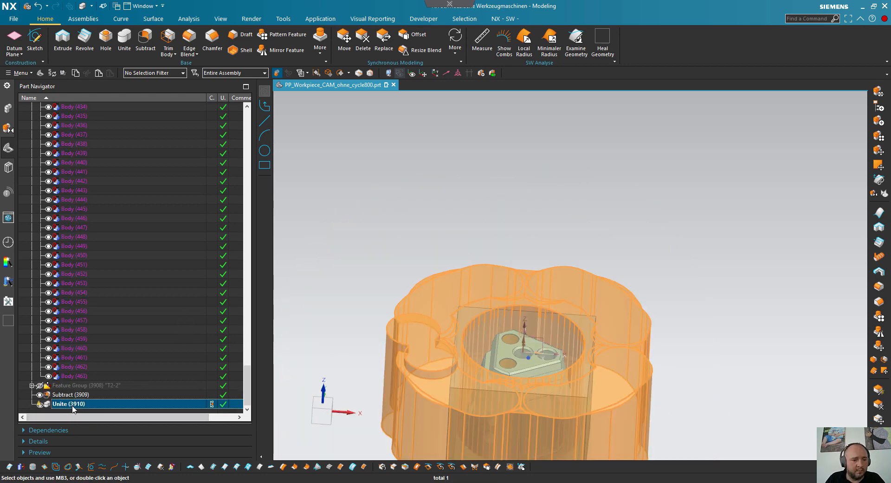
pyautogui.moveTo(88, 383); pyautogui.dragTo(86, 378)
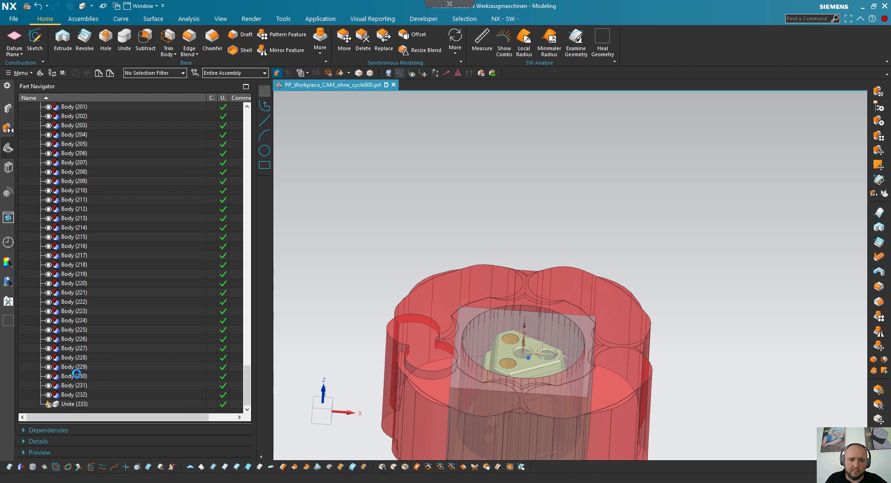
pyautogui.click(75, 403)
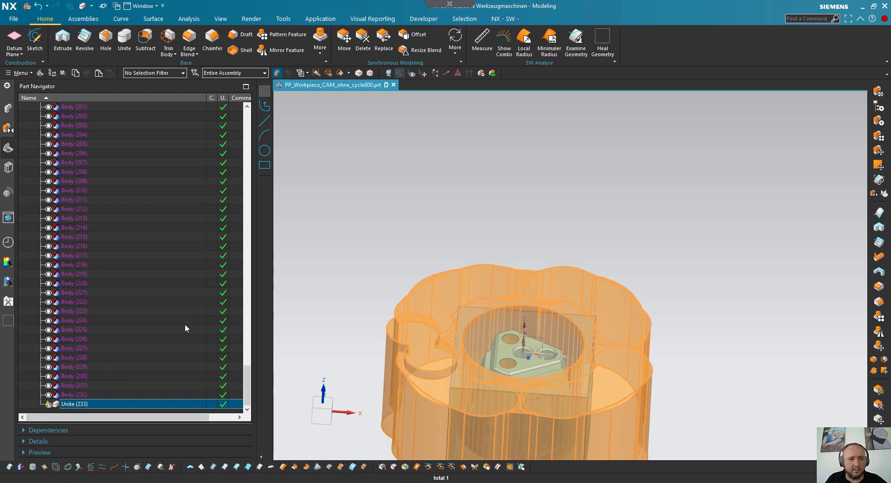
# - Hide the T2 feature group containing the united roughing volume
pyautogui.scroll(20, 112, 274)
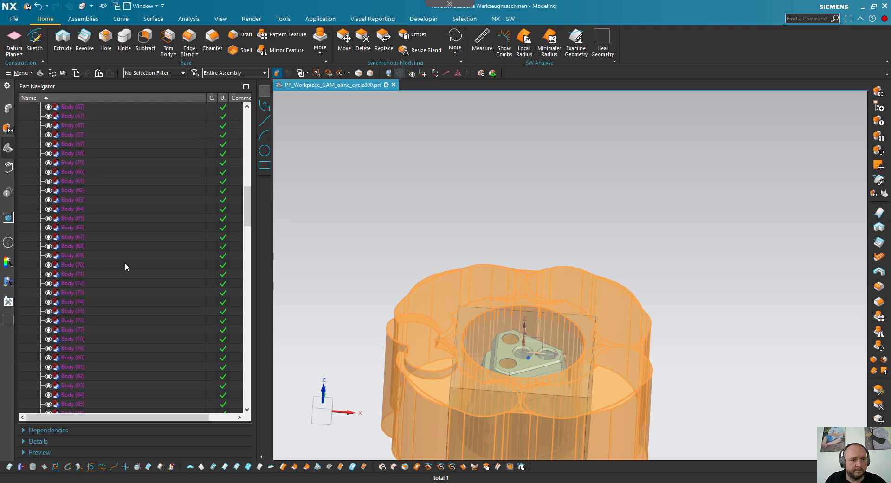
pyautogui.scroll(20, 125, 263)
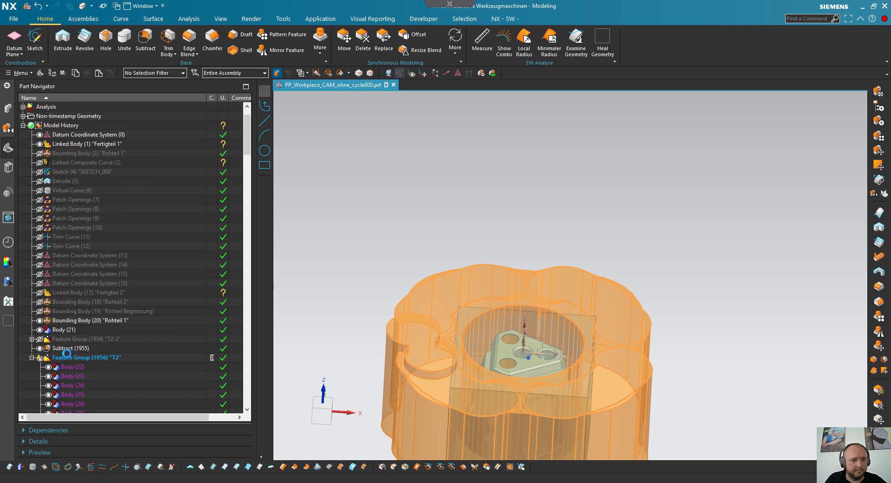
pyautogui.click(42, 349)
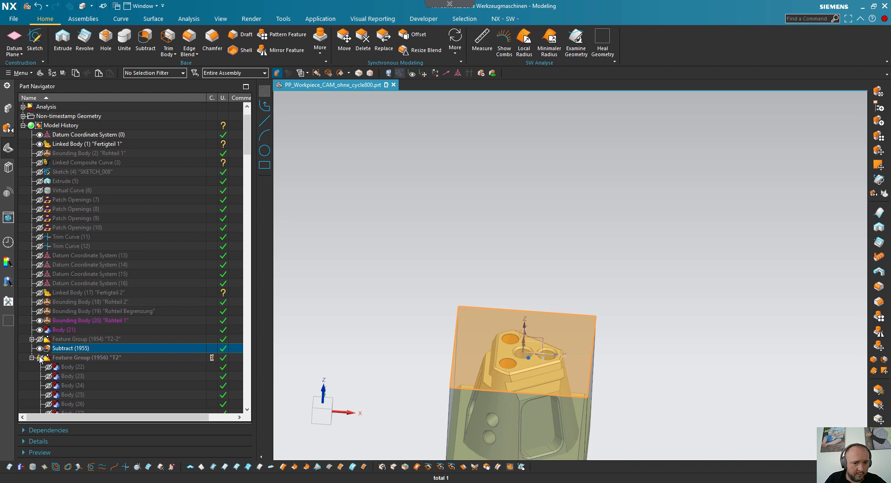
# - Show feature group T2-2 and delete its sweep bodies that form the raised cylinder beside the central bore
pyautogui.click(40, 348)
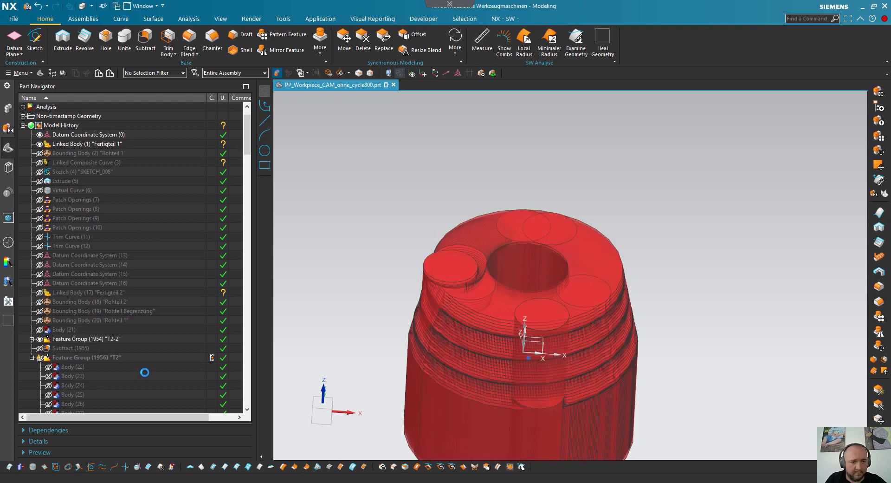
pyautogui.click(31, 338)
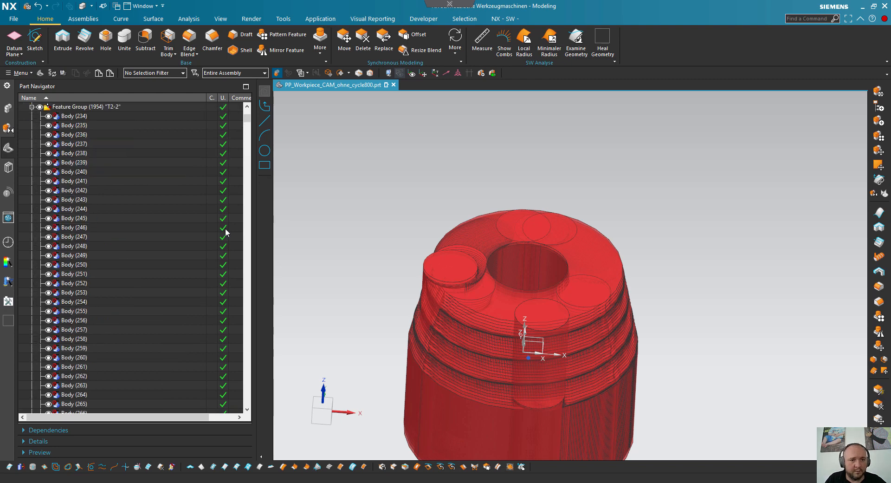
pyautogui.click(480, 278)
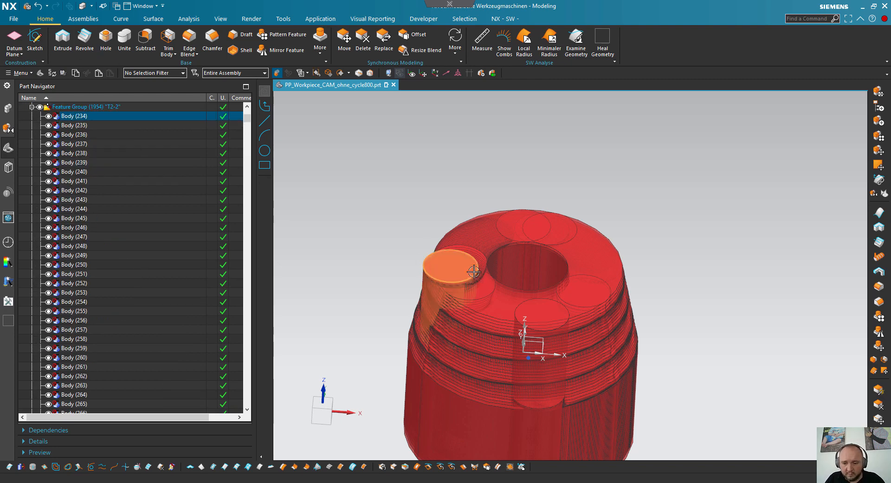
pyautogui.press('Delete')
pyautogui.click(444, 265)
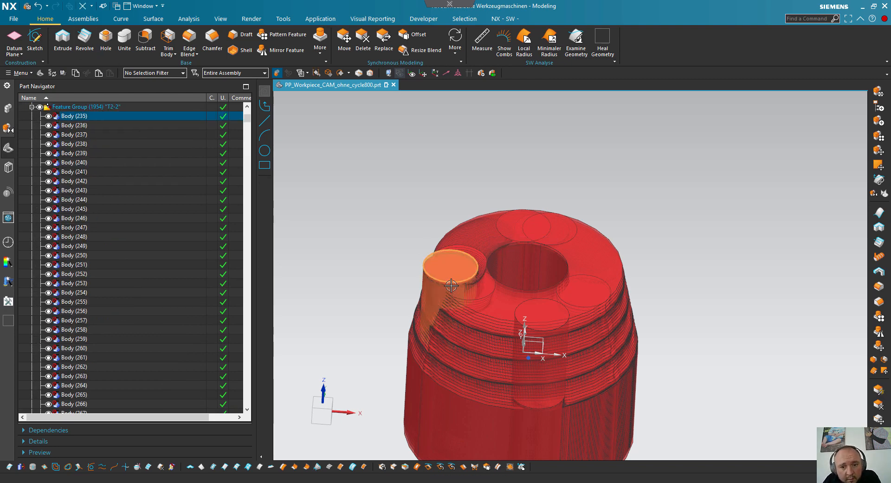
pyautogui.press('Delete')
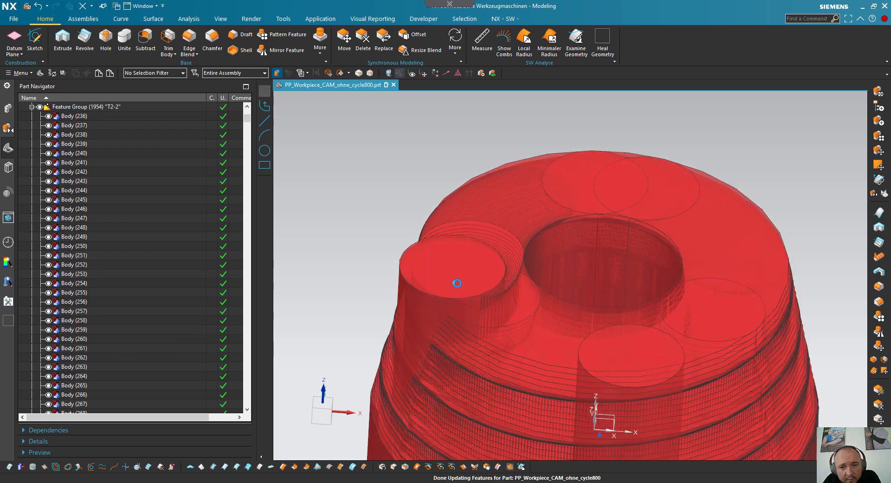
pyautogui.scroll(-3, 454, 272)
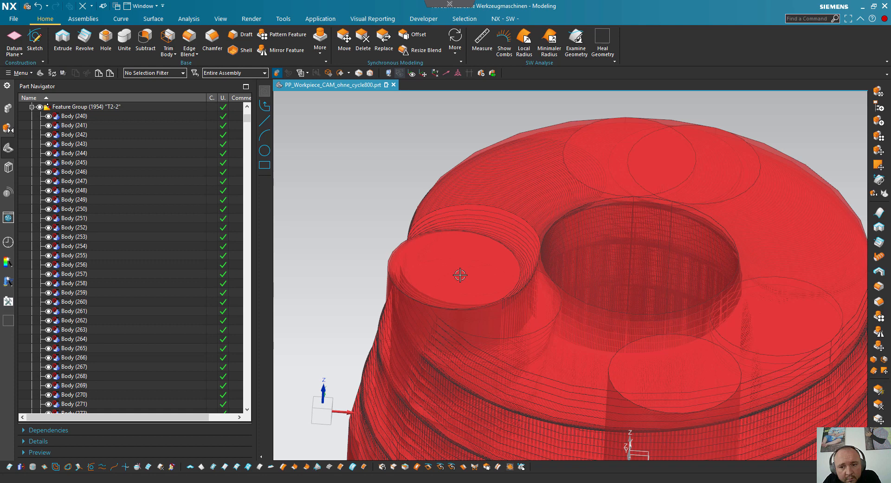
pyautogui.click(459, 275)
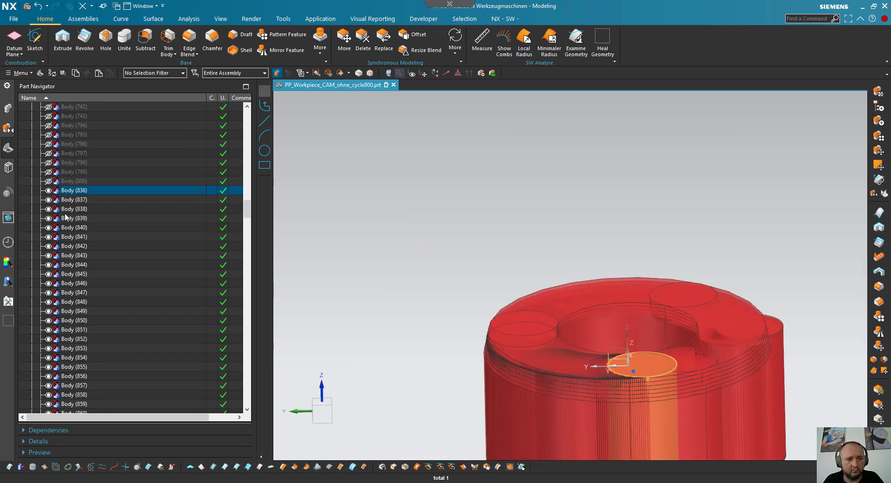
# - Delete the sweep bodies Body (836) to Body (848) from feature group T2-2
pyautogui.click(66, 209)
pyautogui.click(69, 191)
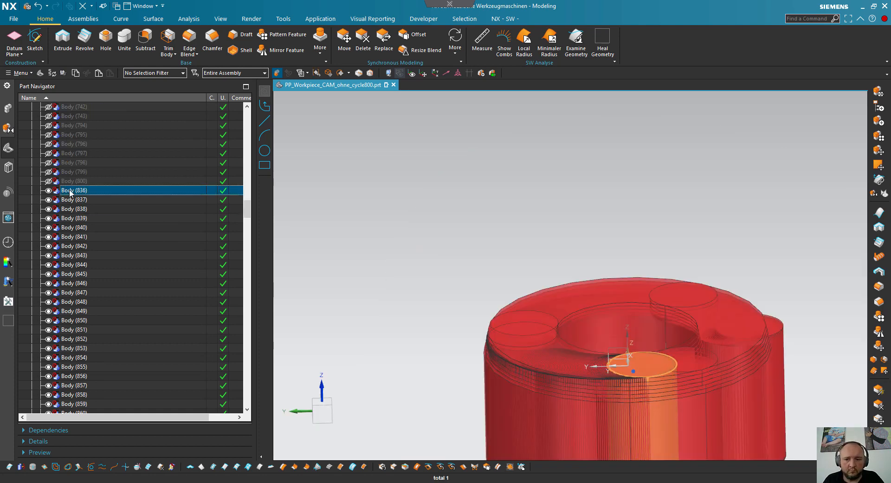
pyautogui.scroll(-1, 98, 199)
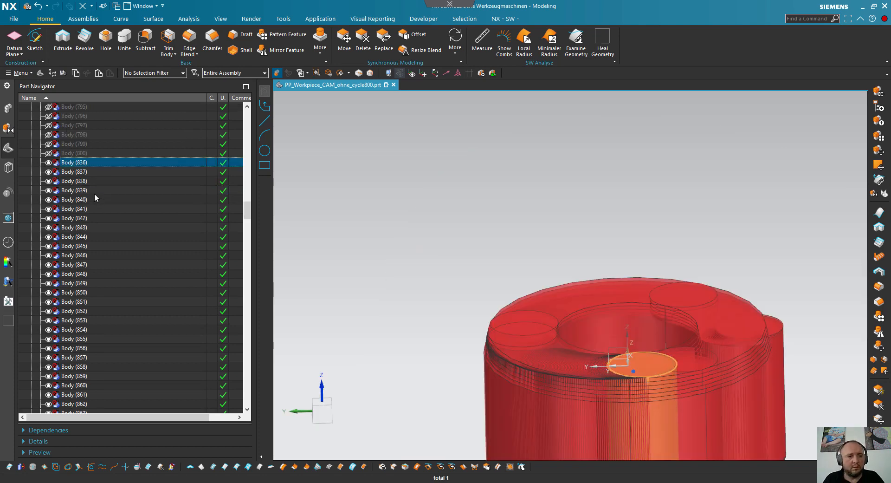
pyautogui.keyDown('shift'); pyautogui.click(98, 218); pyautogui.keyUp('shift')
pyautogui.keyDown('shift'); pyautogui.click(99, 320); pyautogui.keyUp('shift')
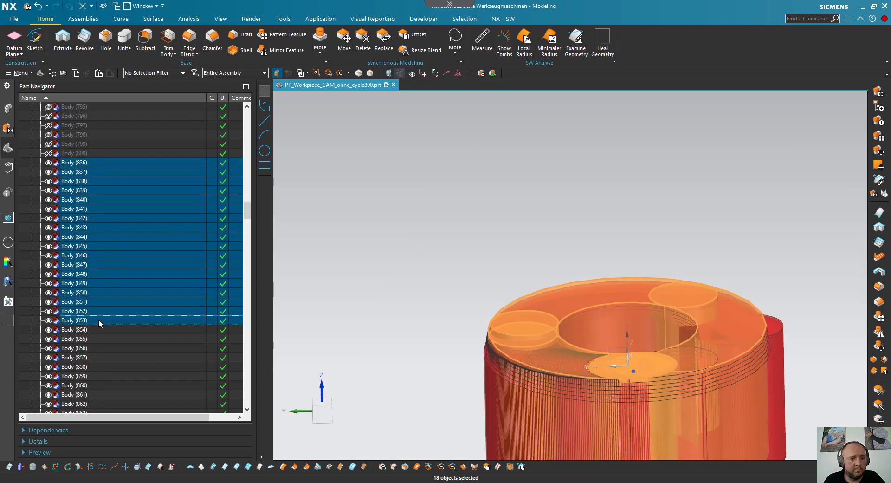
pyautogui.keyDown('shift'); pyautogui.click(89, 291); pyautogui.keyUp('shift')
pyautogui.keyDown('shift'); pyautogui.click(86, 275); pyautogui.keyUp('shift')
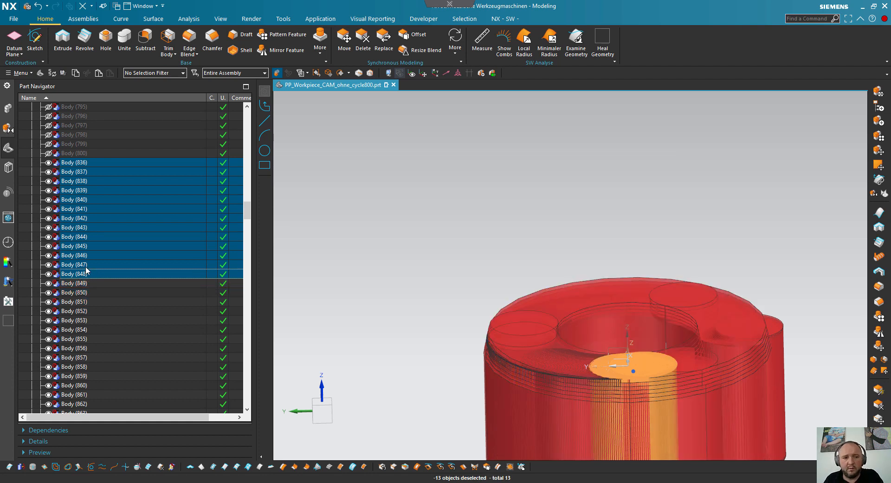
pyautogui.press('Delete')
# - Hide the sweep bodies Body (849) to Body (855)
pyautogui.click(79, 163)
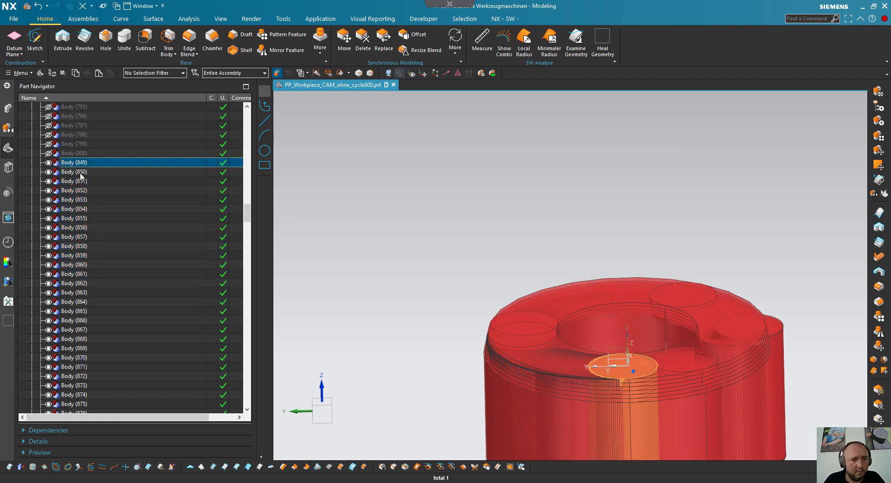
pyautogui.keyDown('shift'); pyautogui.click(80, 174); pyautogui.keyUp('shift')
pyautogui.keyDown('shift'); pyautogui.click(78, 190); pyautogui.keyUp('shift')
pyautogui.keyDown('shift'); pyautogui.click(77, 210); pyautogui.keyUp('shift')
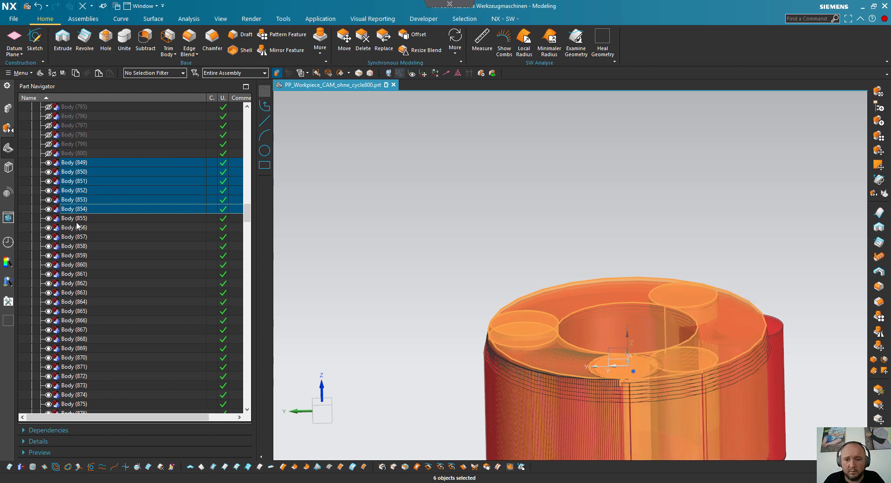
pyautogui.keyDown('shift'); pyautogui.click(81, 219); pyautogui.keyUp('shift')
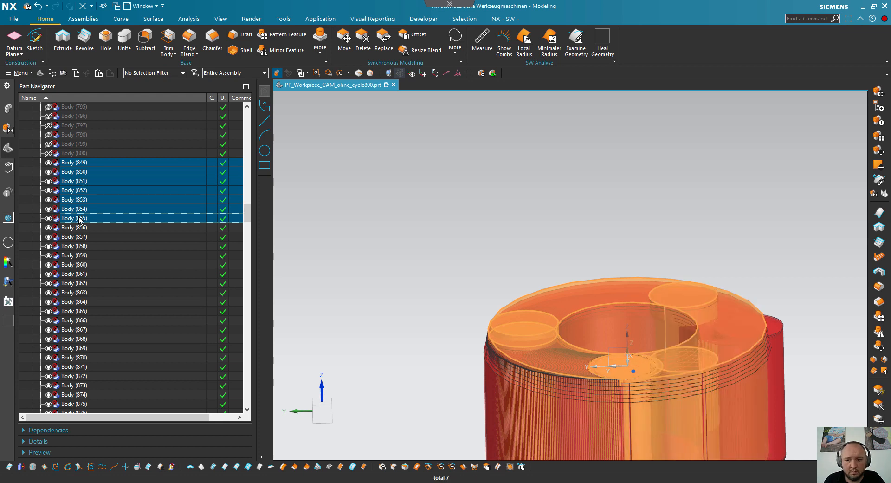
pyautogui.click(48, 218)
# - Delete the sweep bodies from Body (856) up to, but not including, Body (900)
pyautogui.click(79, 231)
pyautogui.scroll(-4, 85, 246)
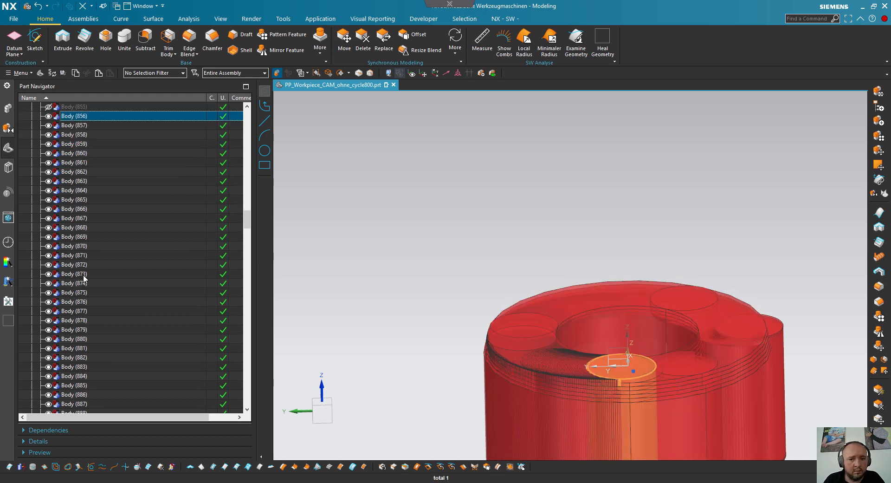
pyautogui.keyDown('shift'); pyautogui.click(83, 276); pyautogui.keyUp('shift')
pyautogui.keyDown('shift'); pyautogui.click(89, 328); pyautogui.keyUp('shift')
pyautogui.scroll(-6, 90, 335)
pyautogui.keyDown('shift'); pyautogui.click(91, 345); pyautogui.keyUp('shift')
pyautogui.press('Delete')
# - Delete Body (900) to Body (905) and hide Body (906) to Body (911) in group T2-2
pyautogui.click(75, 181)
pyautogui.keyDown('shift'); pyautogui.click(75, 302); pyautogui.keyUp('shift')
pyautogui.keyDown('shift'); pyautogui.click(74, 283); pyautogui.keyUp('shift')
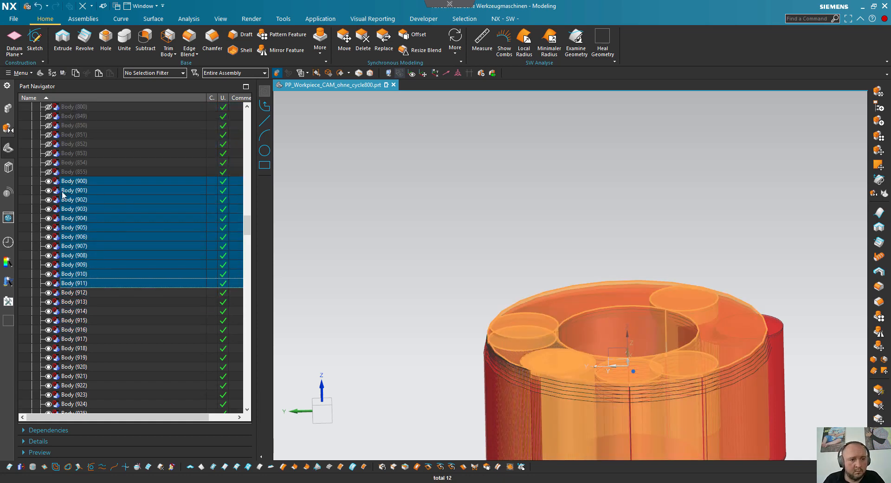
pyautogui.click(49, 191)
pyautogui.click(79, 183)
pyautogui.press('Delete')
pyautogui.click(47, 182)
pyautogui.click(74, 182)
pyautogui.click(76, 191)
# - Delete the T2-2 sweep bodies from Body (912) up to, but not including, Body (962)
pyautogui.click(74, 182)
pyautogui.scroll(-3, 76, 232)
pyautogui.keyDown('shift'); pyautogui.click(74, 377); pyautogui.keyUp('shift')
pyautogui.press('Delete')
pyautogui.click(75, 126)
pyautogui.keyDown('shift'); pyautogui.click(72, 266); pyautogui.keyUp('shift')
pyautogui.press('Delete')
# - Hide Body (962) to Body (966) and delete the sweep bodies between Body (966) and Body (997)
pyautogui.click(74, 126)
pyautogui.keyDown('shift'); pyautogui.click(77, 162); pyautogui.keyUp('shift')
pyautogui.click(74, 125)
pyautogui.keyDown('shift'); pyautogui.click(79, 165); pyautogui.keyUp('shift')
pyautogui.press('Delete')
pyautogui.click(74, 107)
pyautogui.keyDown('shift'); pyautogui.click(82, 256); pyautogui.keyUp('shift')
pyautogui.hotkey('ctrl', 'b')
# - Delete the sweep bodies from Body (997) up to Body (1017) and hide Body (1018) to Body (1023)
pyautogui.scroll(-7, 83, 232)
pyautogui.click(76, 162)
pyautogui.keyDown('shift'); pyautogui.click(87, 358); pyautogui.keyUp('shift')
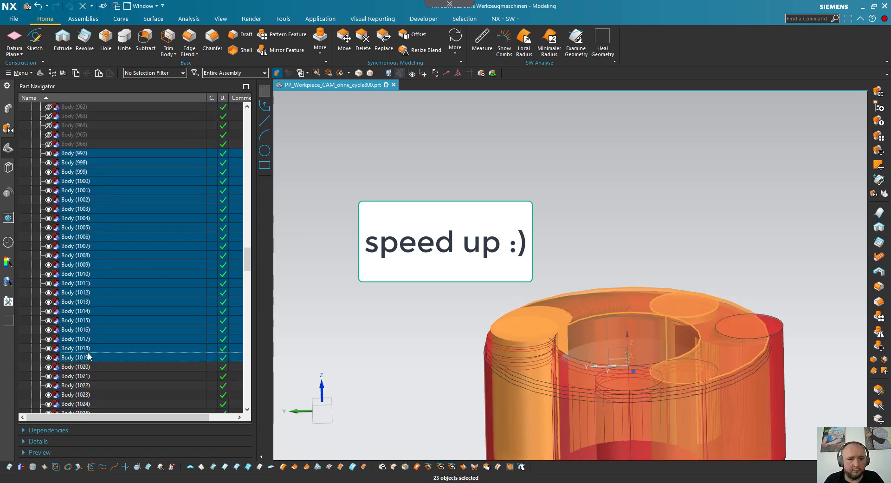
pyautogui.hotkey('ctrl', 'b')
pyautogui.keyDown('shift'); pyautogui.click(74, 181); pyautogui.keyUp('shift')
pyautogui.scroll(-4, 77, 232)
pyautogui.keyDown('shift'); pyautogui.click(82, 301); pyautogui.keyUp('shift')
pyautogui.hotkey('ctrl', 'b')
# - Delete the sweep bodies between Body (1023) and Body (1074)
pyautogui.scroll(-5, 85, 325)
pyautogui.click(77, 162)
pyautogui.keyDown('shift'); pyautogui.click(92, 349); pyautogui.keyUp('shift')
pyautogui.hotkey('ctrl', 'b')
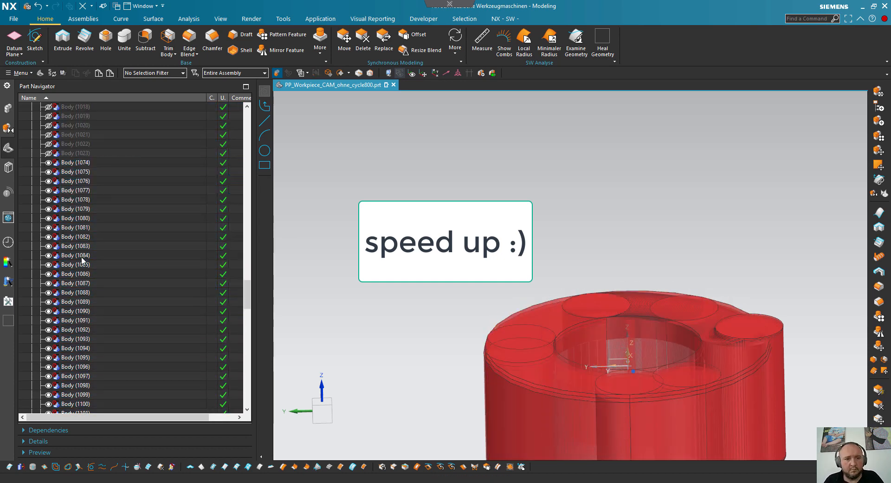
# - Hide Body (1074) to Body (1079) and delete the sweep bodies between Body (1079) and Body (1130)
pyautogui.scroll(-7, 82, 232)
pyautogui.keyDown('shift'); pyautogui.click(86, 292); pyautogui.keyUp('shift')
pyautogui.hotkey('ctrl', 'b')
pyautogui.keyDown('shift'); pyautogui.click(89, 293); pyautogui.keyUp('shift')
pyautogui.press('Delete')
# - Hide the sweep bodies Body (1130) to Body (1135)
pyautogui.click(74, 191)
pyautogui.keyDown('shift'); pyautogui.click(78, 237); pyautogui.keyUp('shift')
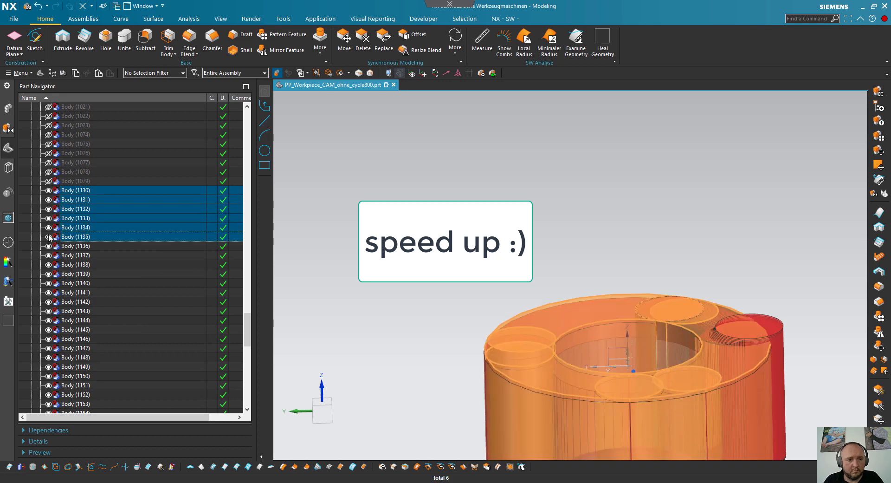
pyautogui.press('Delete')
# - Delete the sweep bodies from Body (1136) up to, but not including, Body (1186)
pyautogui.click(74, 190)
pyautogui.keyDown('shift'); pyautogui.click(92, 357); pyautogui.keyUp('shift')
pyautogui.press('Delete')
pyautogui.click(73, 190)
pyautogui.keyDown('shift'); pyautogui.click(76, 228); pyautogui.keyUp('shift')
pyautogui.keyDown('shift'); pyautogui.click(76, 219); pyautogui.keyUp('shift')
pyautogui.press('Delete')
# - Hide Body (1186) to Body (1195) and delete the remaining sweep bodies Body (1196) to Body (1207)
pyautogui.click(74, 190)
pyautogui.keyDown('shift'); pyautogui.click(77, 273); pyautogui.keyUp('shift')
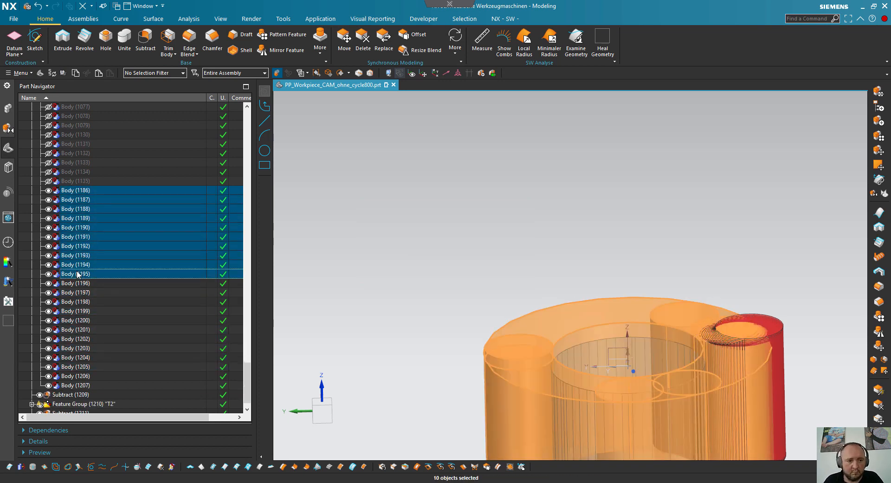
pyautogui.hotkey('ctrl', 'b')
pyautogui.click(74, 283)
pyautogui.keyDown('shift'); pyautogui.click(71, 386); pyautogui.keyUp('shift')
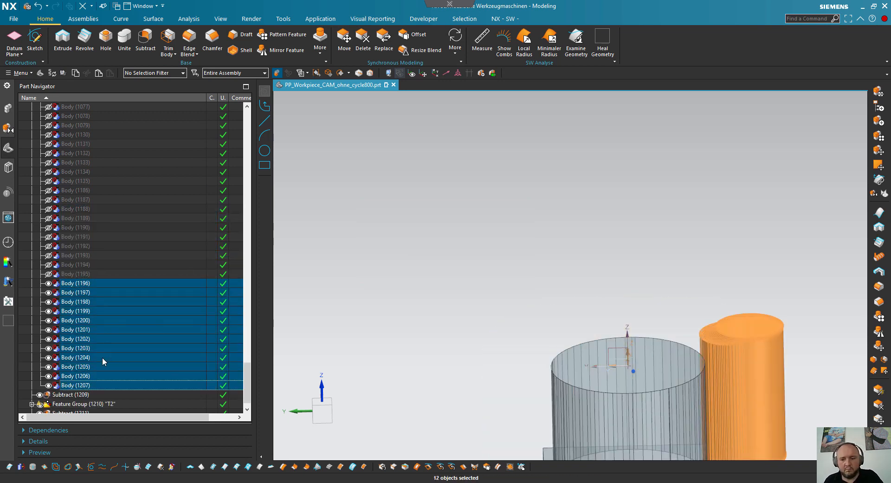
pyautogui.hotkey('ctrl', 'b')
# - Show the whole T2-2 feature group with its remaining sweep bodies
pyautogui.scroll(15, 98, 333)
pyautogui.scroll(20, 107, 314)
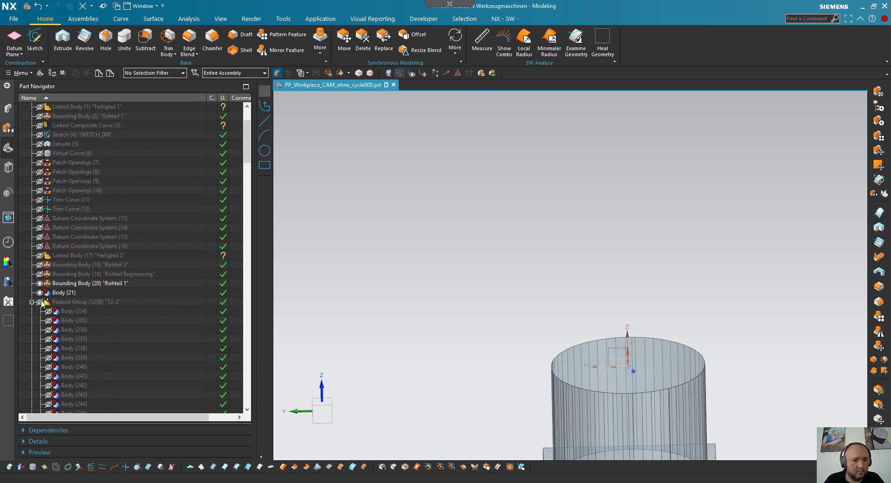
pyautogui.click(39, 302)
pyautogui.scroll(-3, 533, 362)
pyautogui.scroll(4, 618, 406)
pyautogui.moveTo(483, 282); pyautogui.dragTo(548, 255, button='middle')
pyautogui.scroll(-2, 81, 263)
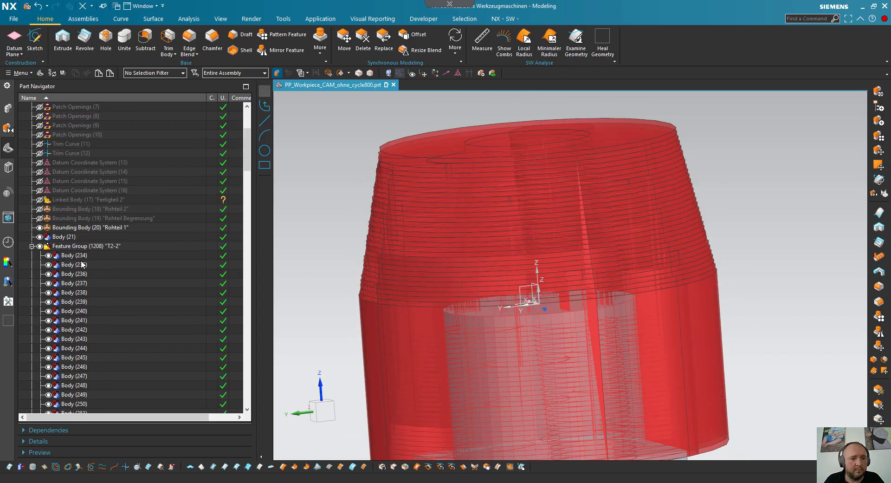
# - Try to unite the T2-2 sweep bodies, using Body (234) as target and Body (235) to Body (1195) as tools
pyautogui.click(74, 255)
pyautogui.moveTo(445, 221)
pyautogui.mouseDown(button='middle')
pyautogui.moveTo(469, 226)
pyautogui.moveTo(450, 215)
pyautogui.mouseUp(button='middle')
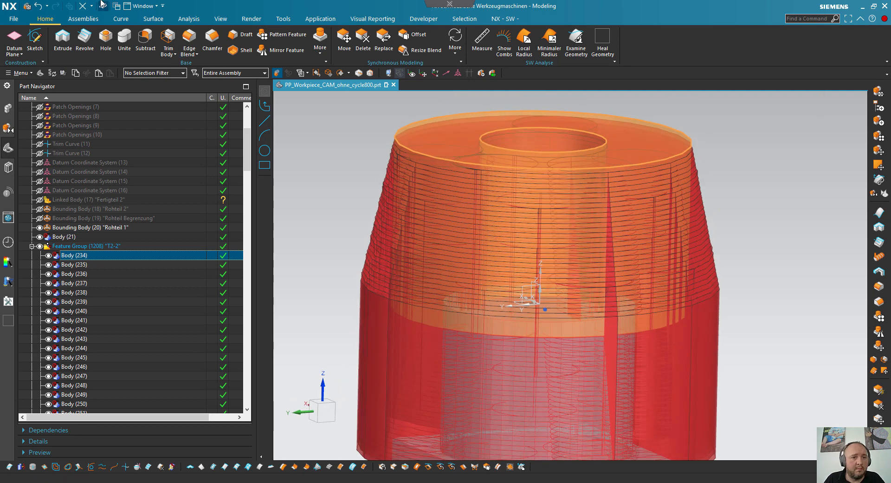
pyautogui.click(124, 41)
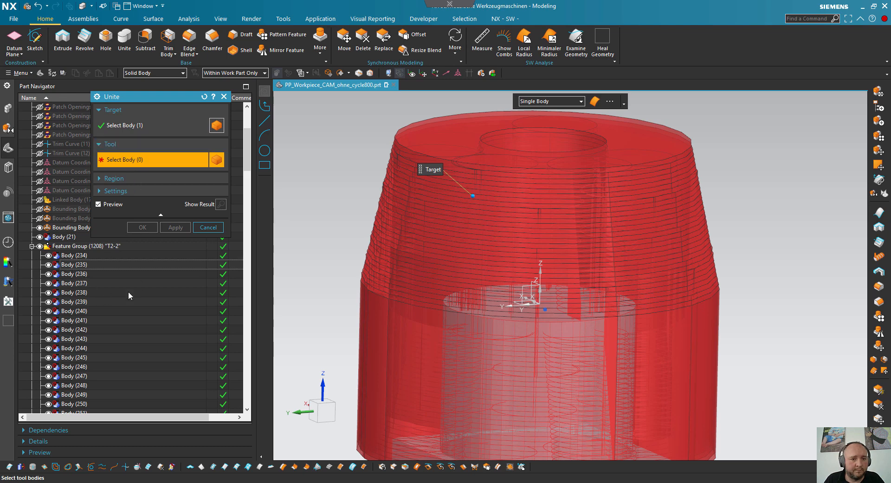
pyautogui.scroll(-10, 108, 294)
pyautogui.scroll(-10, 106, 318)
pyautogui.keyDown('shift'); pyautogui.click(87, 369); pyautogui.keyUp('shift')
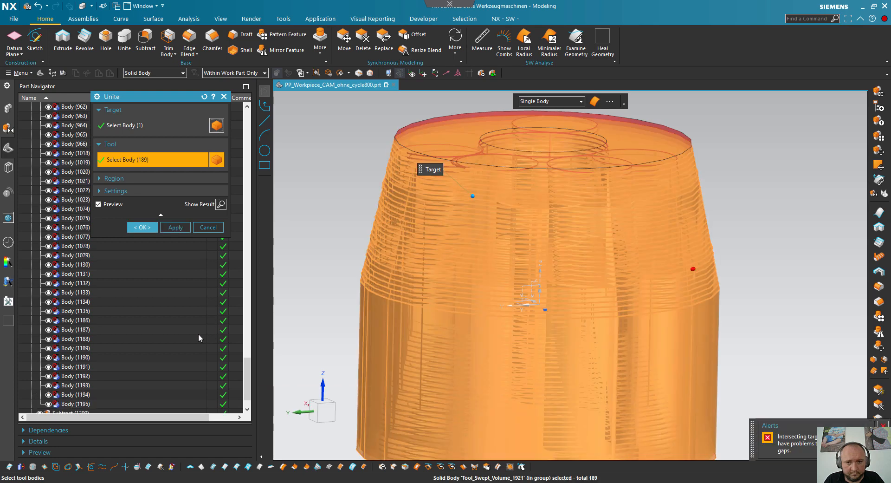
pyautogui.click(144, 229)
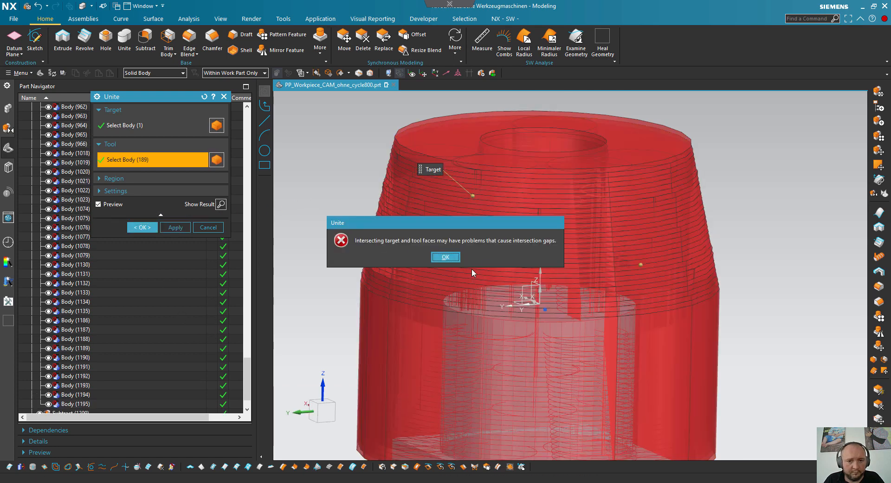
pyautogui.click(446, 258)
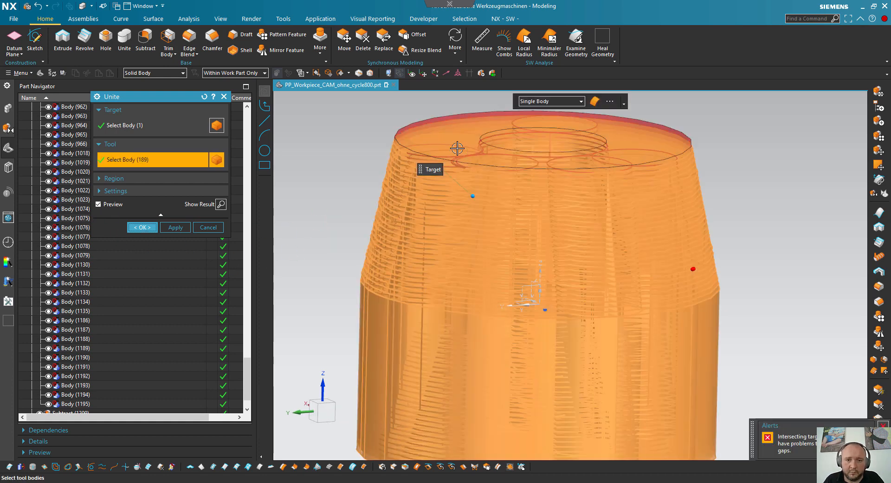
pyautogui.click(214, 228)
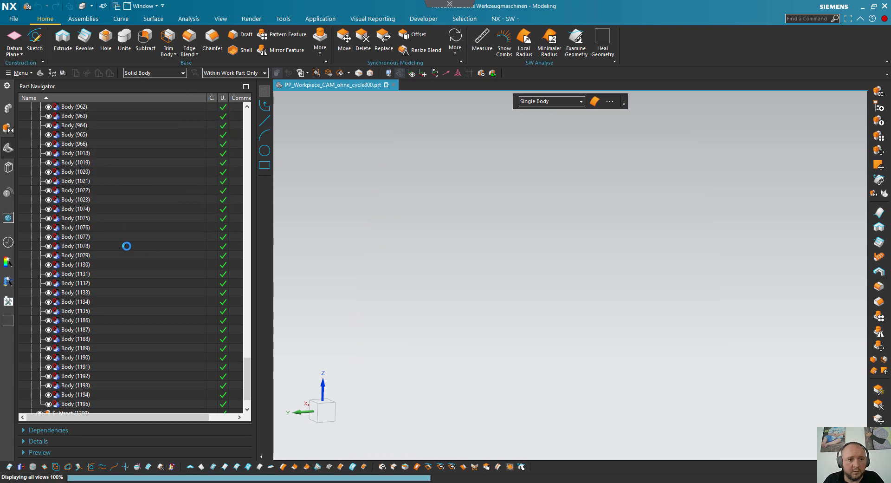
# - Delete Body (234), the first sweep body in group T2-2, accepting the effect on dependent features
pyautogui.scroll(10, 127, 243)
pyautogui.scroll(15, 133, 237)
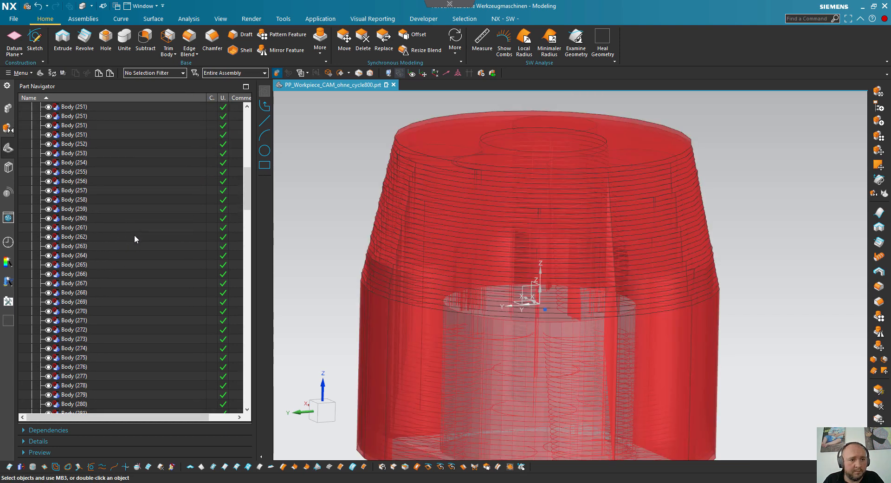
pyautogui.click(70, 228)
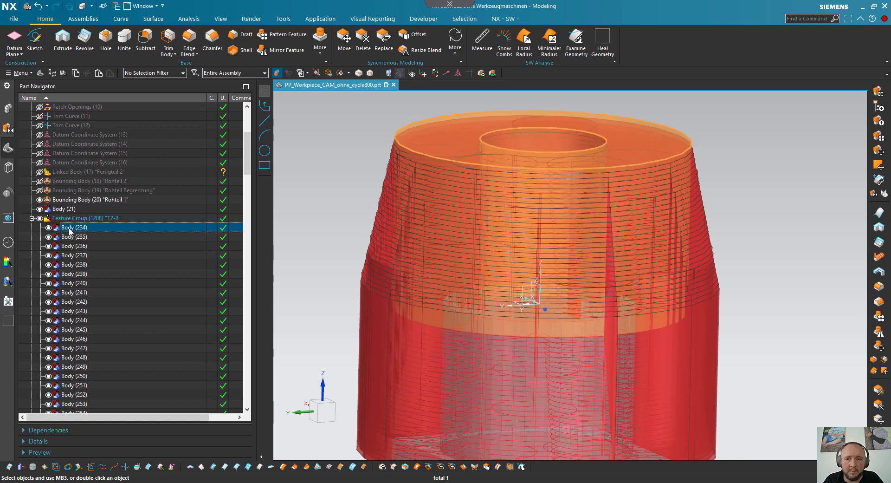
pyautogui.press('Delete')
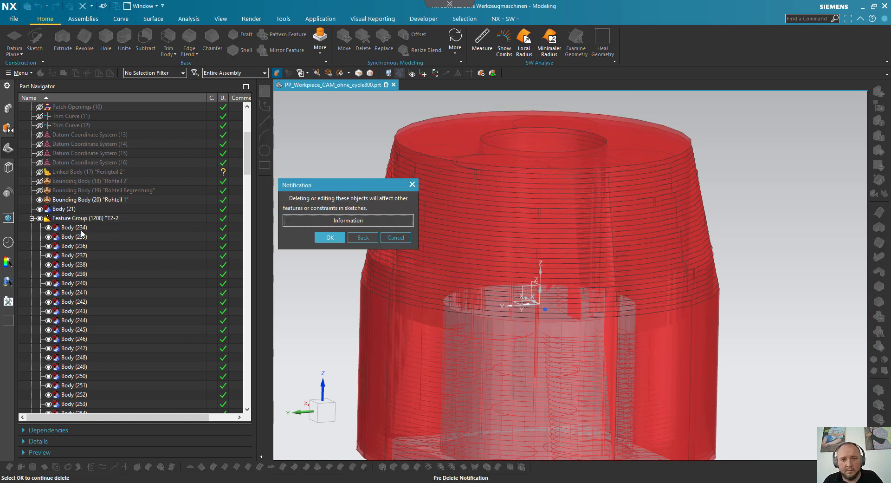
pyautogui.click(326, 237)
# - Unite the T2-2 sweep bodies, using Body (235) as target and Body (236) to Body (1195) as tools
pyautogui.click(83, 228)
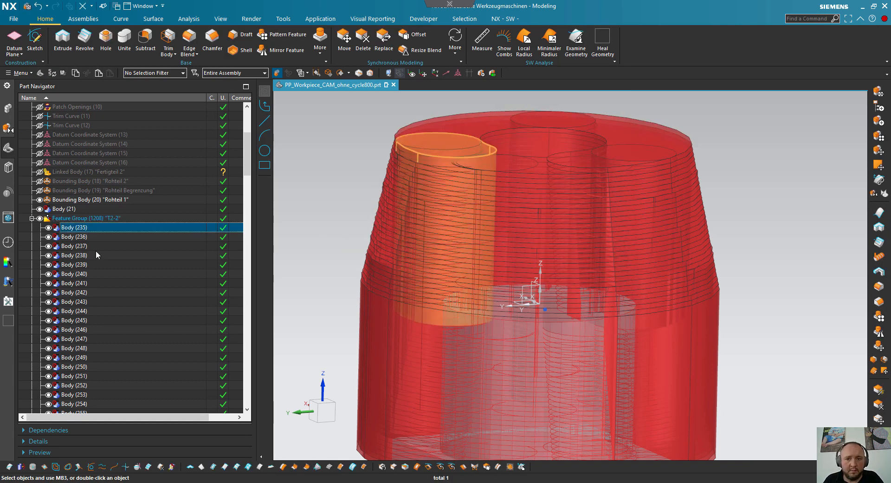
pyautogui.scroll(-17, 116, 280)
pyautogui.scroll(15, 116, 315)
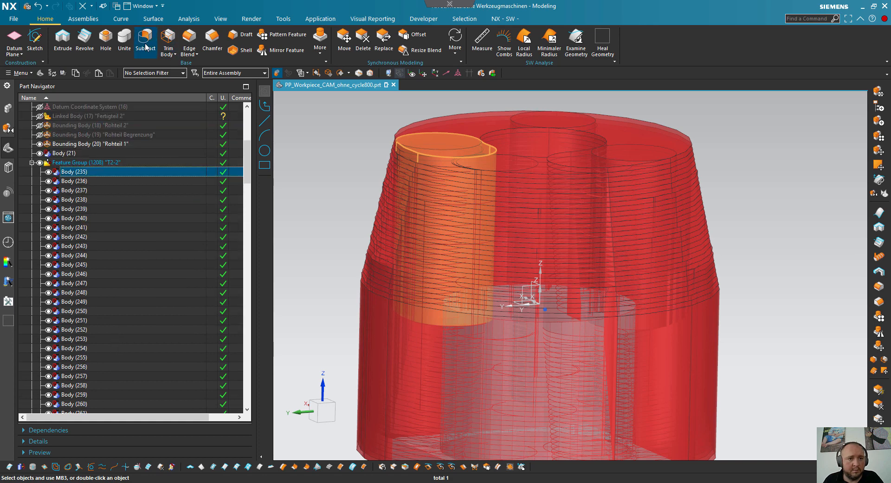
pyautogui.click(124, 41)
pyautogui.click(72, 174)
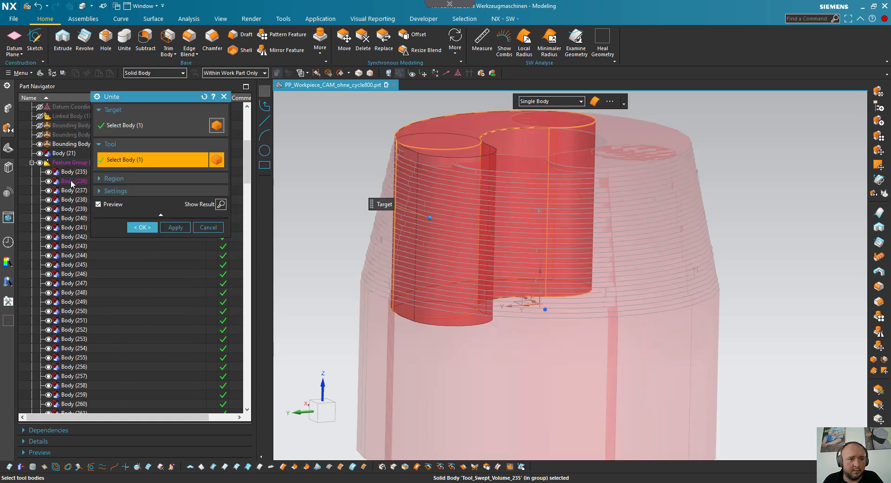
pyautogui.scroll(-15, 102, 293)
pyautogui.scroll(-7, 100, 305)
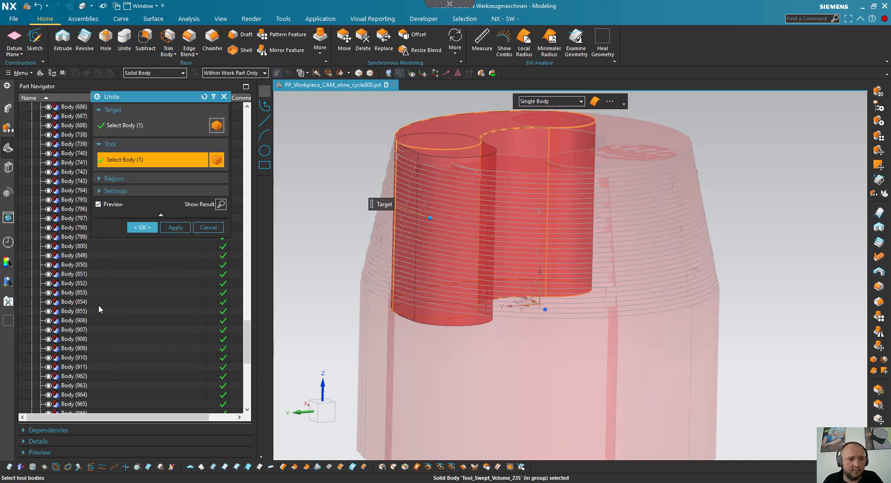
pyautogui.keyDown('shift'); pyautogui.click(91, 376); pyautogui.keyUp('shift')
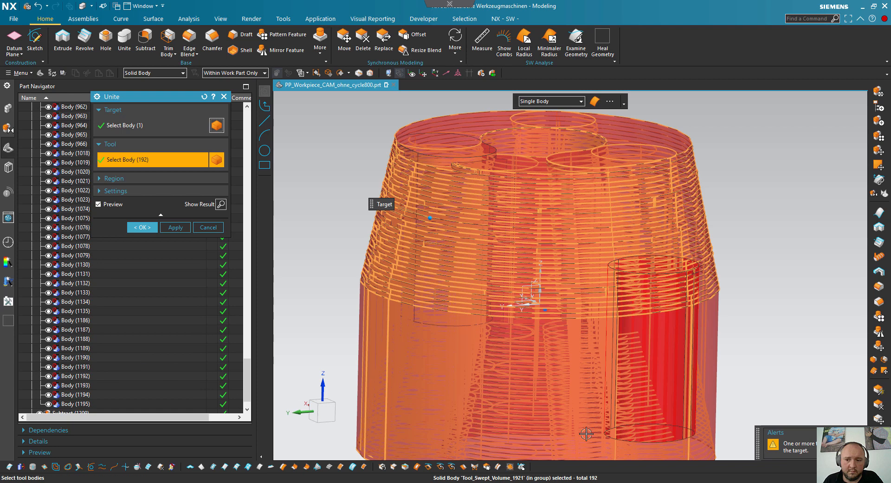
pyautogui.click(138, 228)
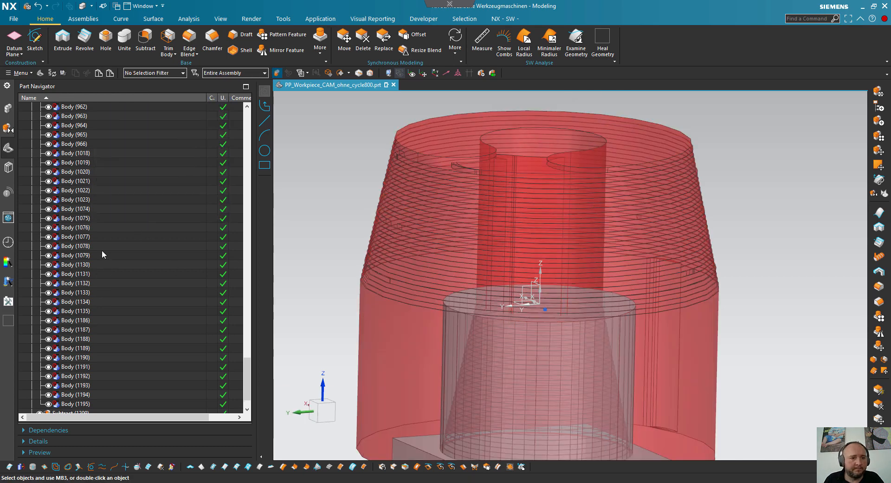
# - Subtract the united T2-2 sweep volume from the blank body Rohteil 1
pyautogui.scroll(15, 103, 255)
pyautogui.scroll(2, 127, 257)
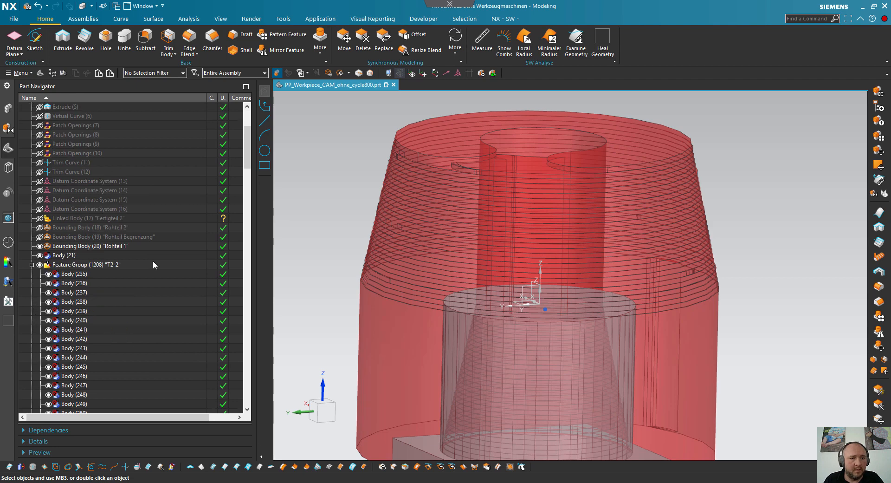
pyautogui.click(56, 256)
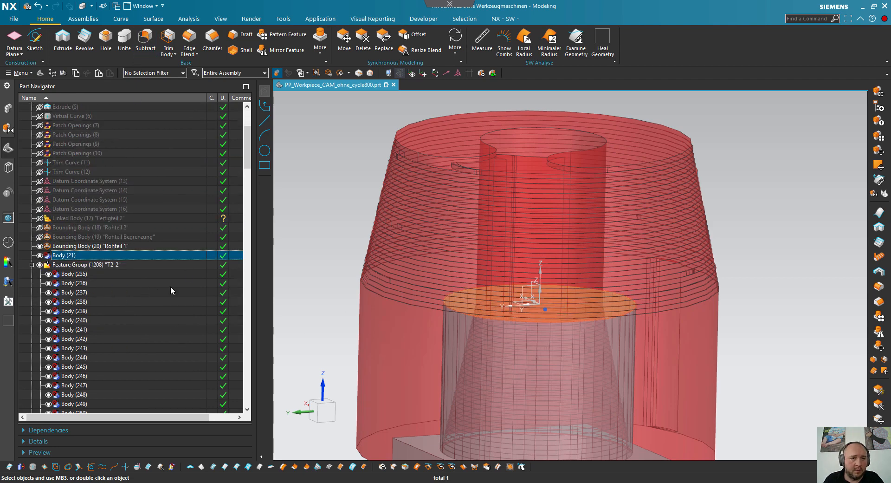
pyautogui.click(145, 37)
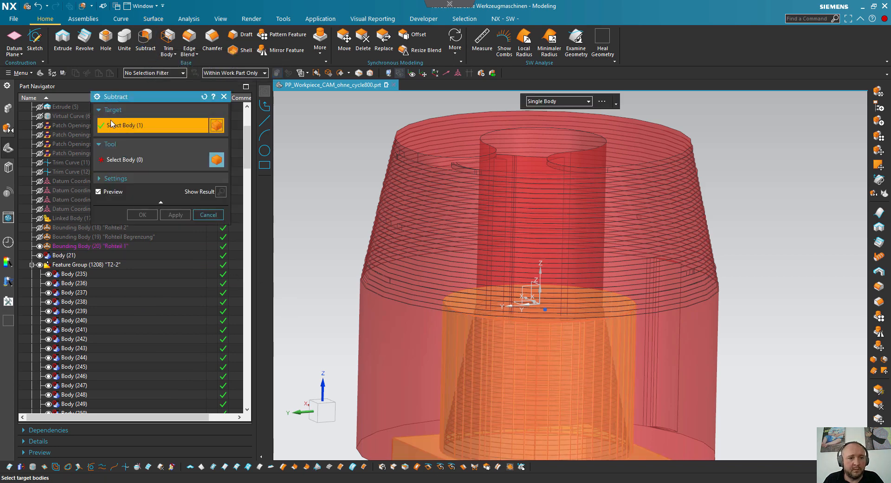
pyautogui.click(129, 161)
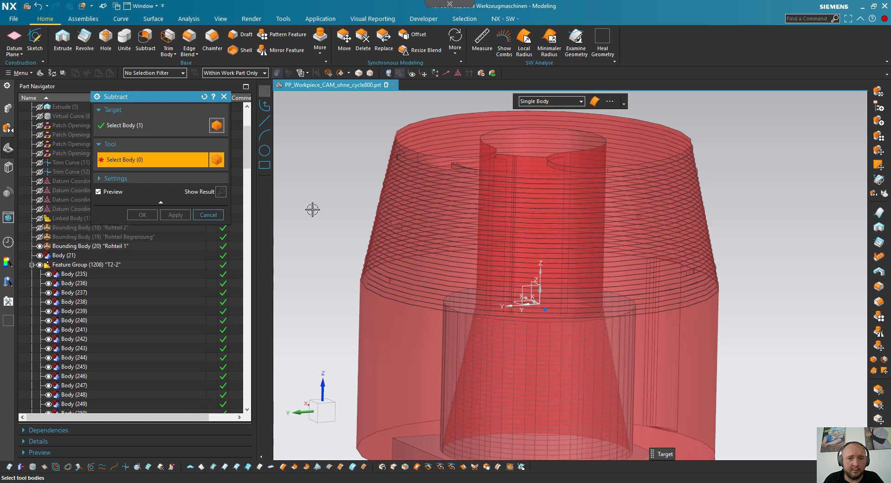
pyautogui.click(441, 132)
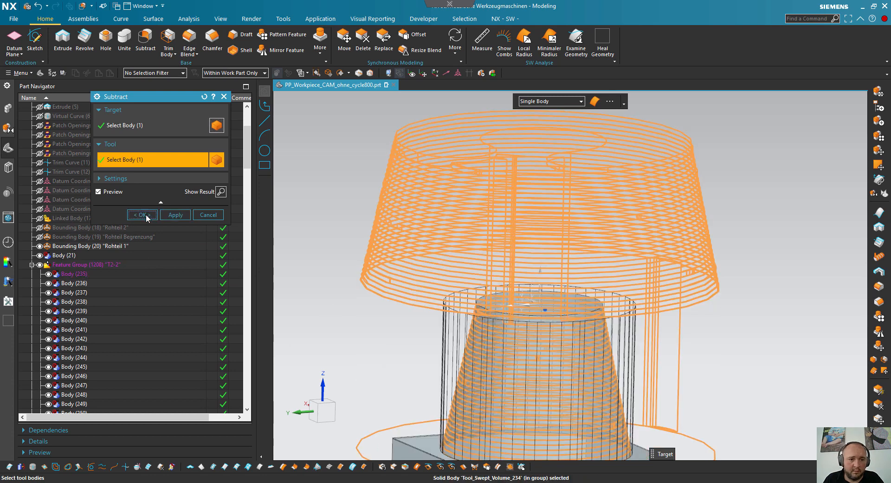
pyautogui.click(146, 213)
pyautogui.moveTo(526, 374)
pyautogui.mouseDown(button='middle')
pyautogui.moveTo(516, 322)
pyautogui.moveTo(627, 354)
pyautogui.moveTo(625, 388)
pyautogui.moveTo(627, 348)
pyautogui.moveTo(600, 300)
pyautogui.moveTo(576, 288)
pyautogui.moveTo(545, 277)
pyautogui.moveTo(525, 301)
pyautogui.mouseUp(button='middle')
# - Limit the selection filter to Solid Body, inspect the machined blank and collapse feature group T2-2
pyautogui.click(156, 73)
pyautogui.scroll(-2, 171, 278)
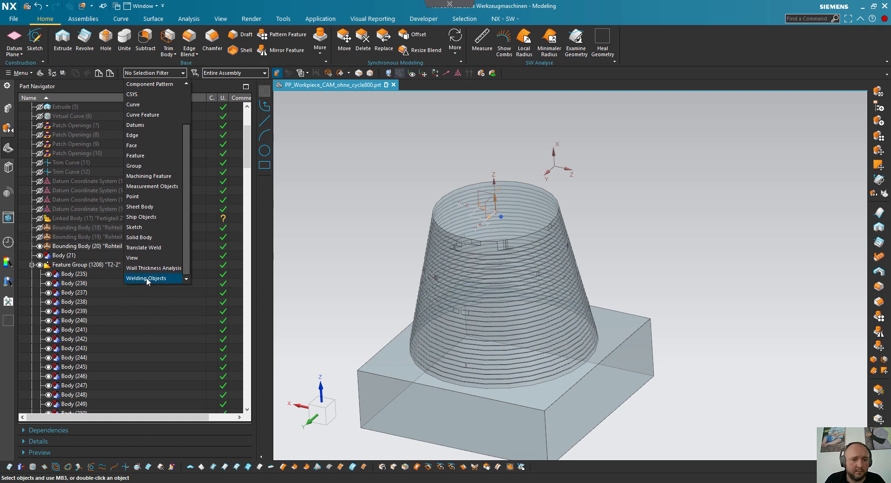
pyautogui.click(139, 238)
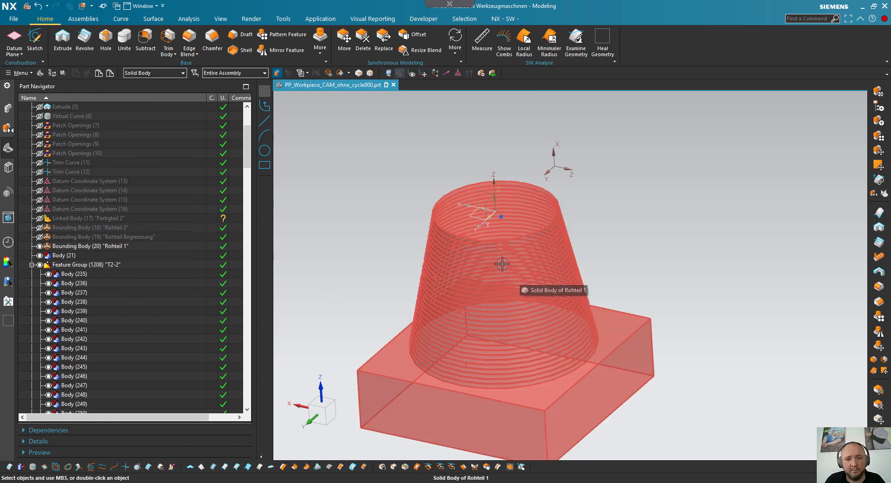
pyautogui.moveTo(425, 290); pyautogui.dragTo(446, 308, button='middle')
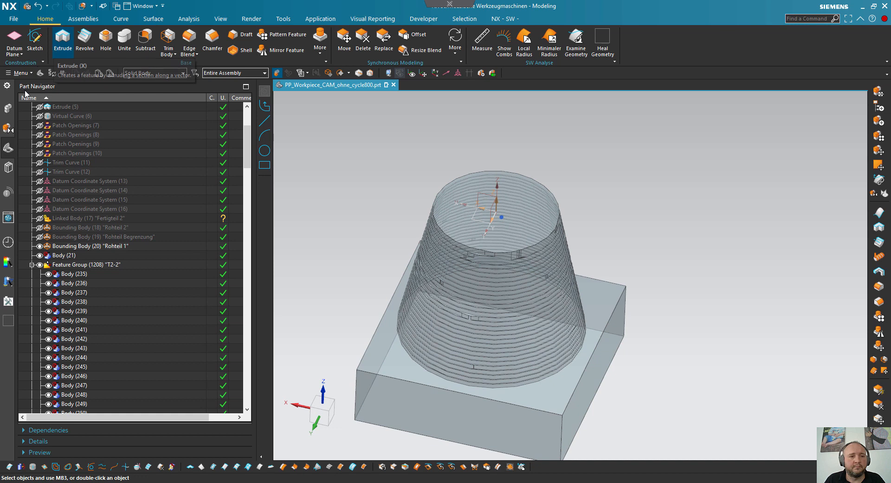
pyautogui.click(31, 264)
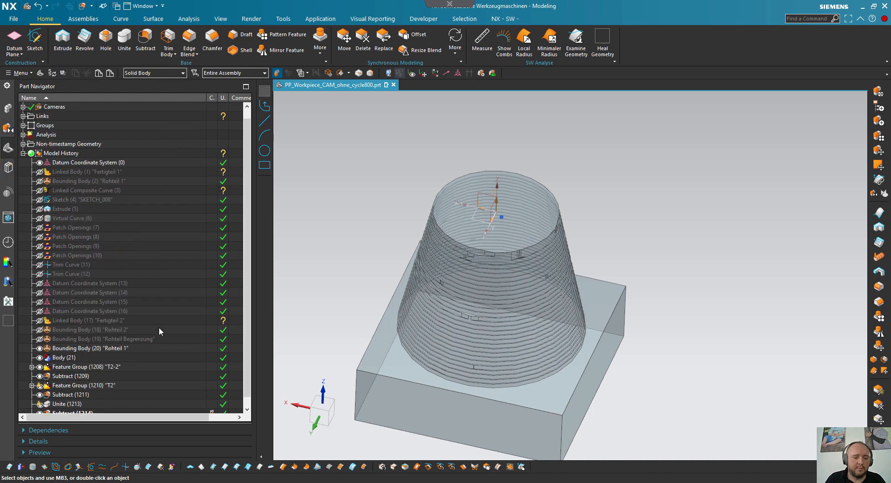
# - Switch to the Manufacturing application and open the gouge check for operation 04_FACE_SIDE_Y- in the SIDE_FACES group
pyautogui.hotkey('ctrl', 'alt', 'm')
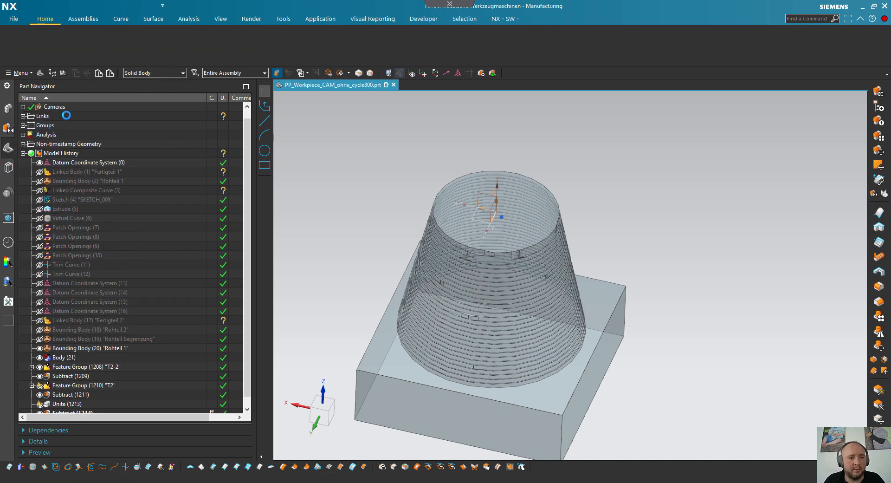
pyautogui.click(11, 171)
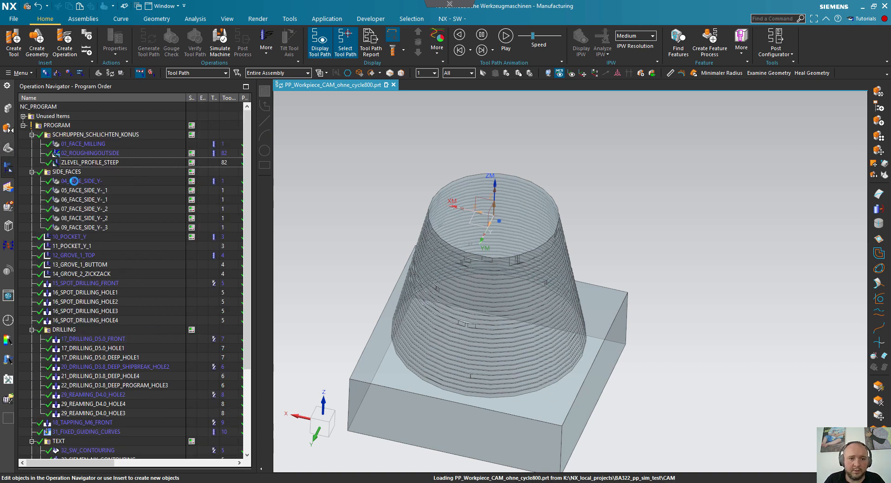
pyautogui.click(74, 181)
pyautogui.rightClick(74, 182)
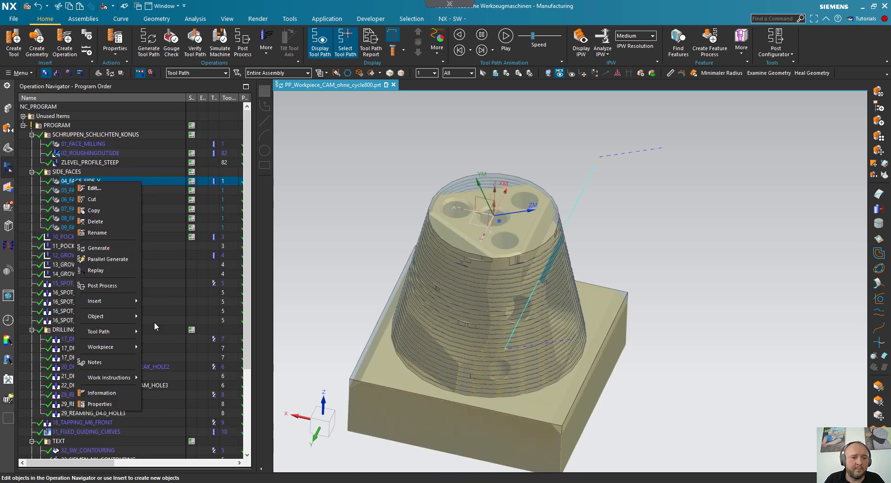
pyautogui.moveTo(123, 332)
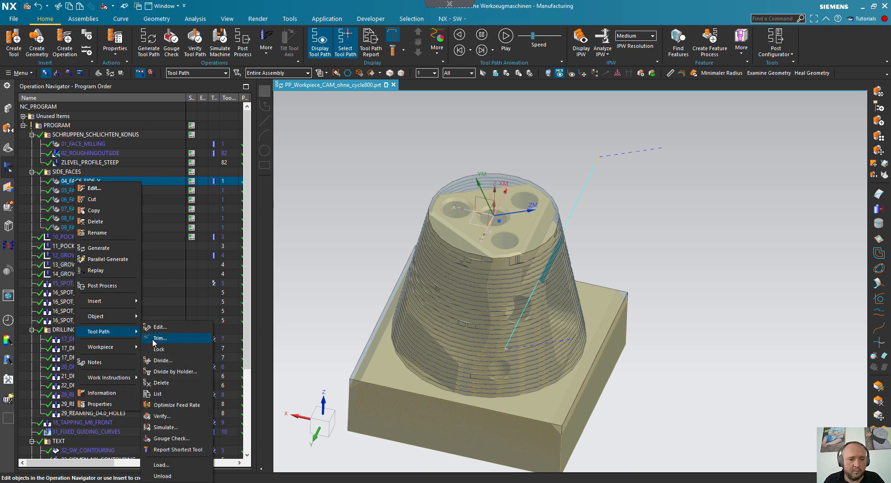
pyautogui.click(188, 442)
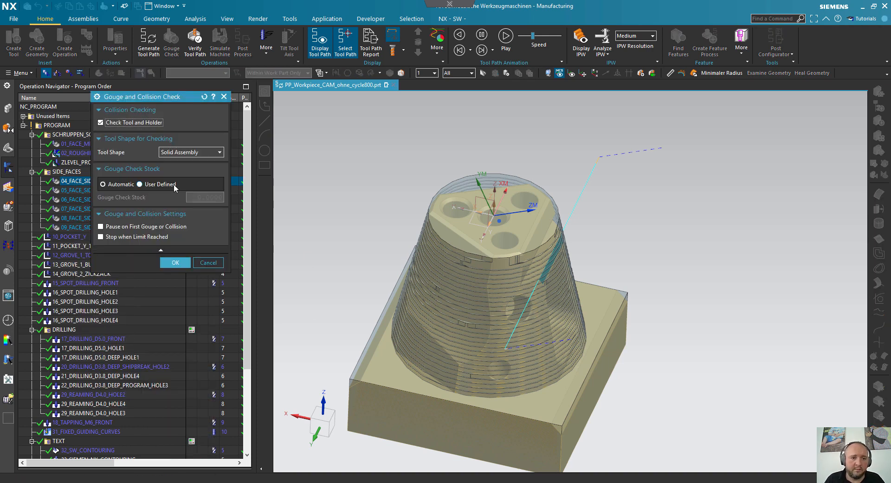
# - Run the gouge check with a user-defined check stock of 10, continuing with the tool parameters as tool shape
pyautogui.click(151, 184)
pyautogui.click(193, 197)
pyautogui.write('1')
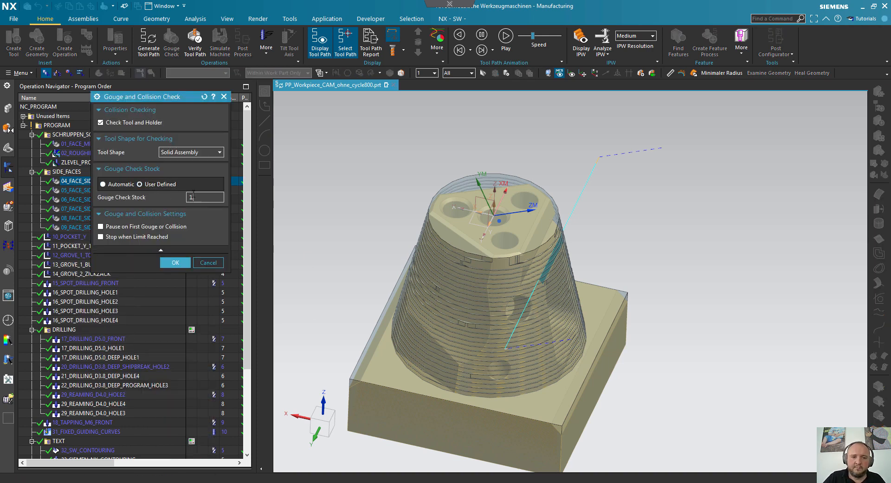
pyautogui.write('0')
pyautogui.click(176, 262)
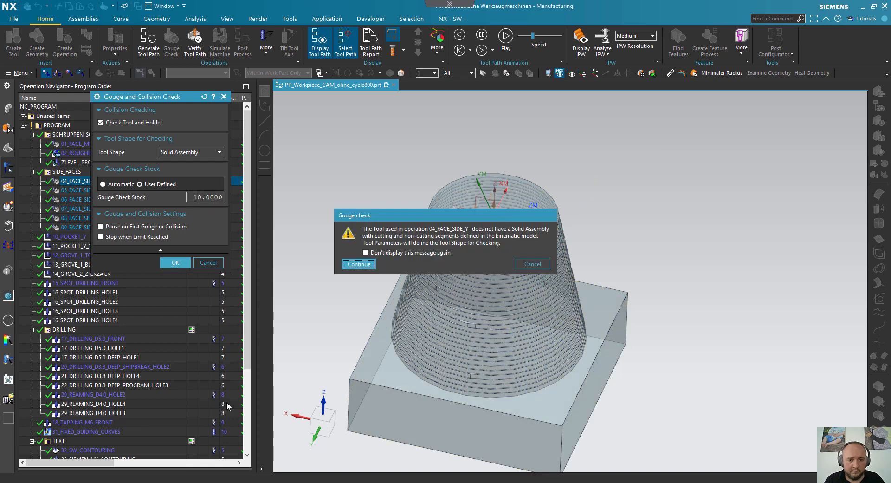
pyautogui.click(359, 264)
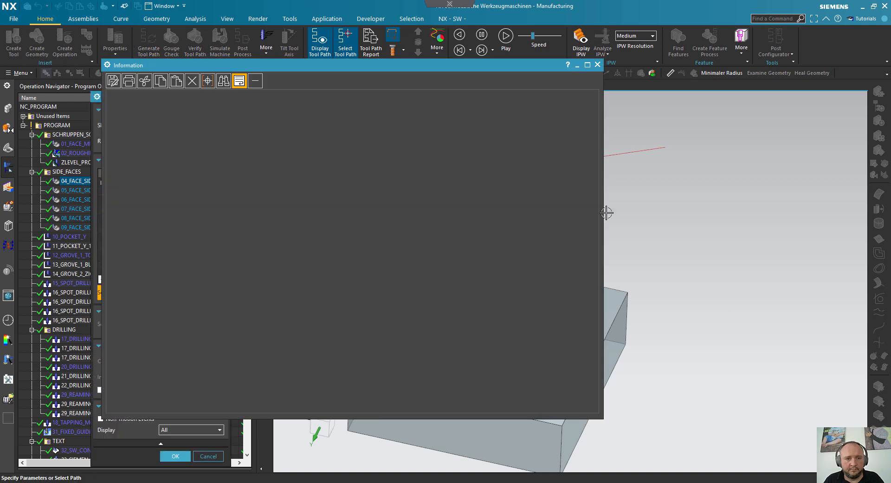
# - Create a tool sweep body for 04_FACE_SIDE_Y- from the tool path report and accept it
pyautogui.click(604, 65)
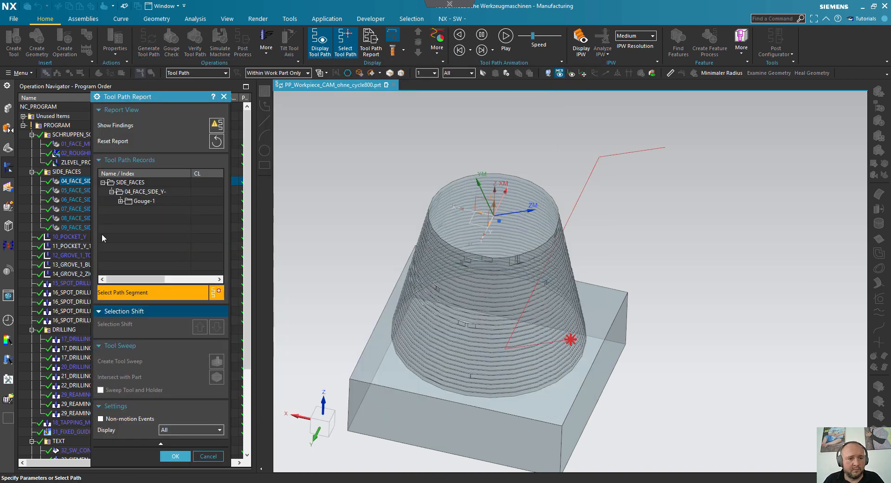
pyautogui.click(145, 192)
pyautogui.click(223, 364)
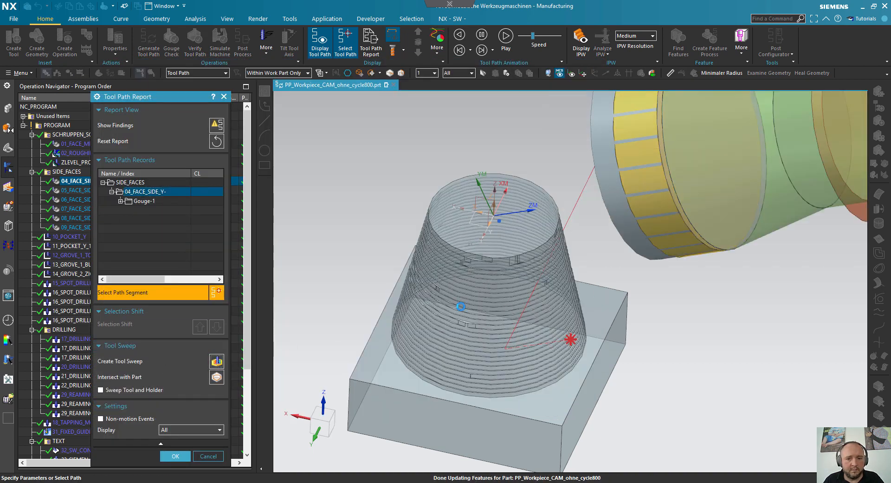
pyautogui.click(175, 456)
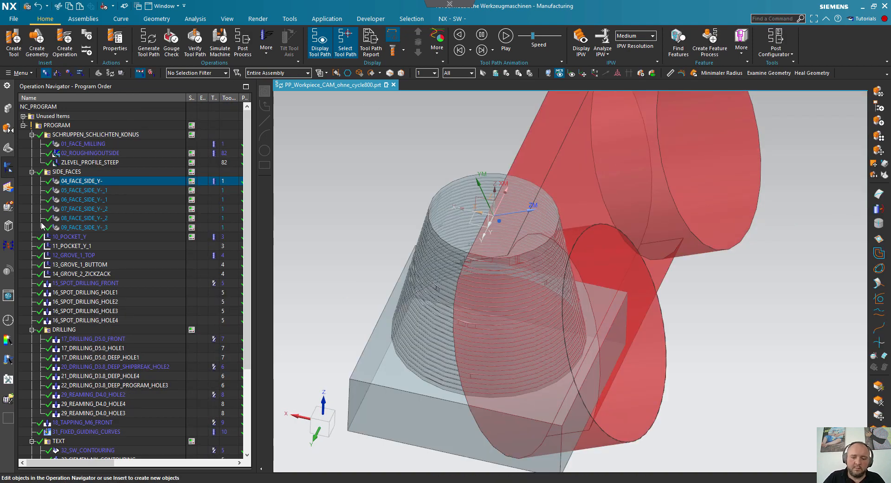
# - Highlight the new sweep body and the last Subtract in the model history, and return to the Modeling application
pyautogui.hotkey('ctrl', 'z')
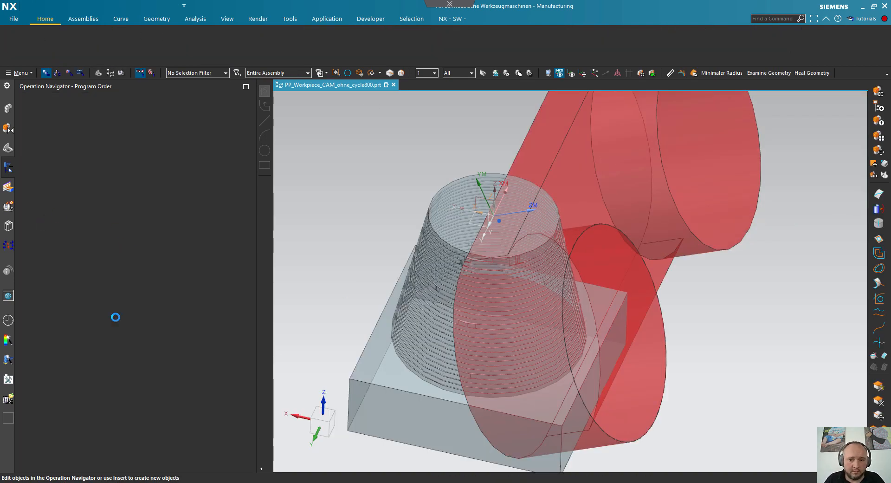
pyautogui.click(65, 414)
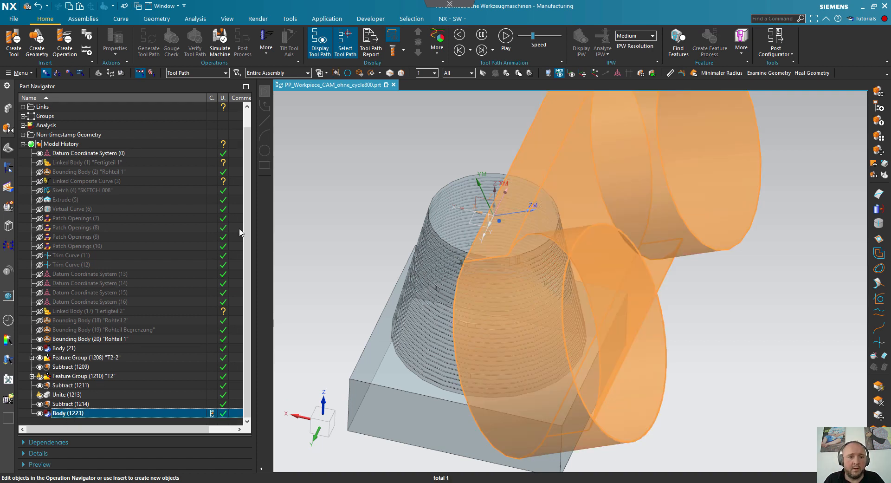
pyautogui.click(74, 404)
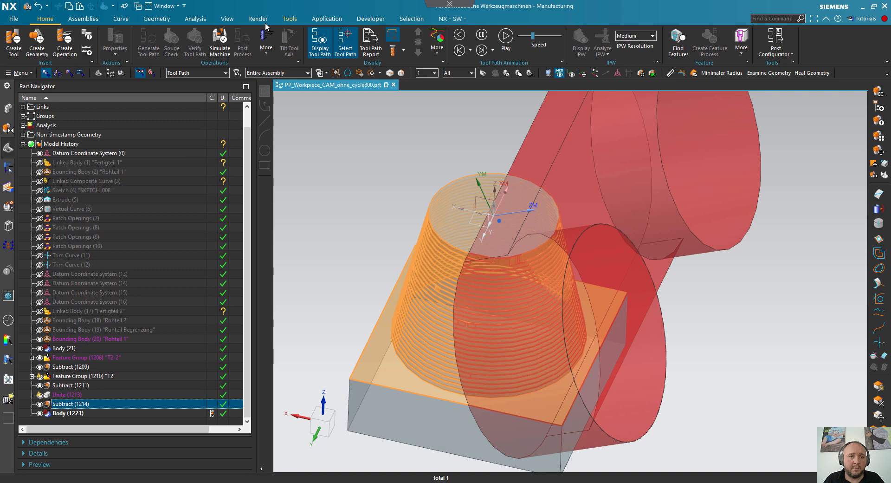
pyautogui.click(338, 163)
pyautogui.hotkey('ctrl', 'm')
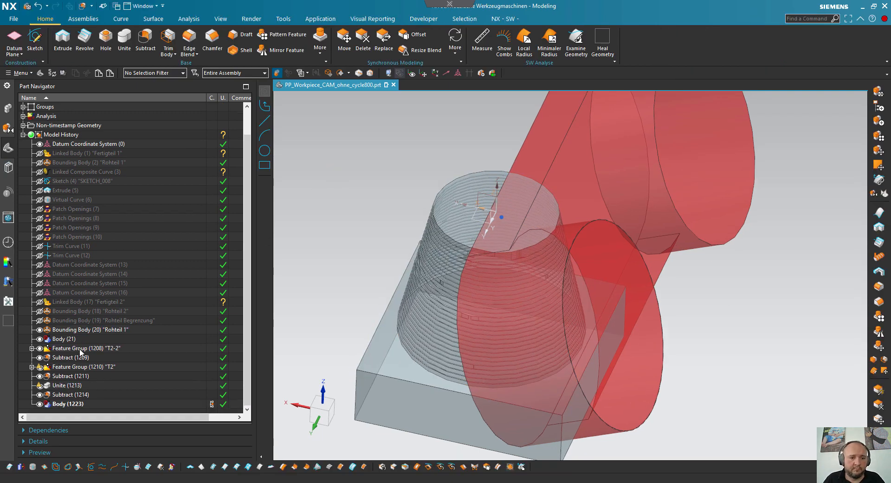
# - Subtract the 04_FACE_SIDE_Y- tool sweep body from the machined blank and inspect the cut side face
pyautogui.click(79, 385)
pyautogui.click(78, 394)
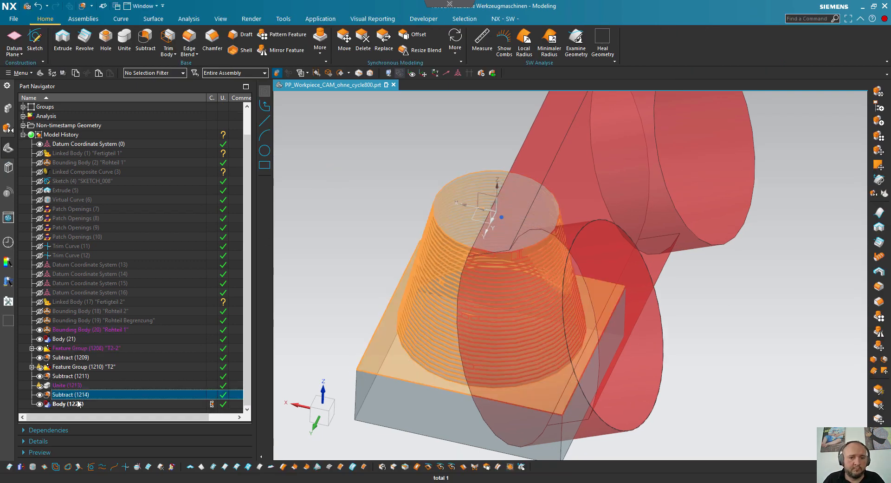
pyautogui.click(145, 37)
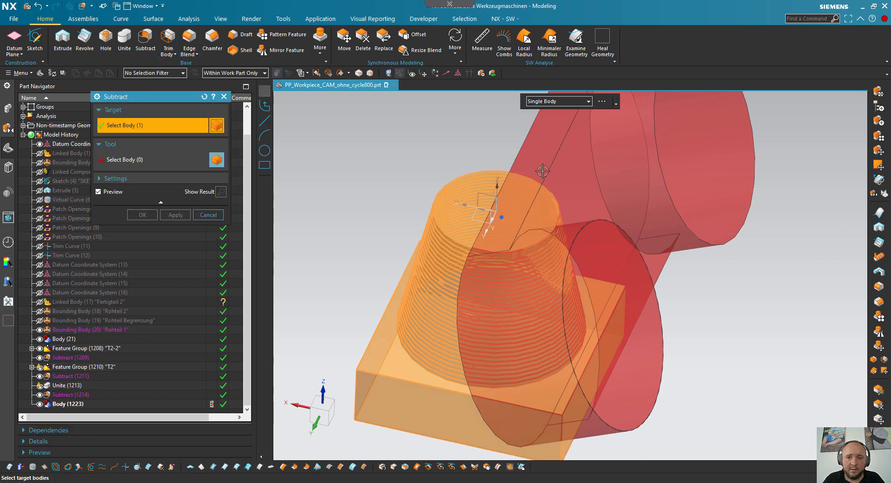
pyautogui.click(128, 158)
pyautogui.click(612, 144)
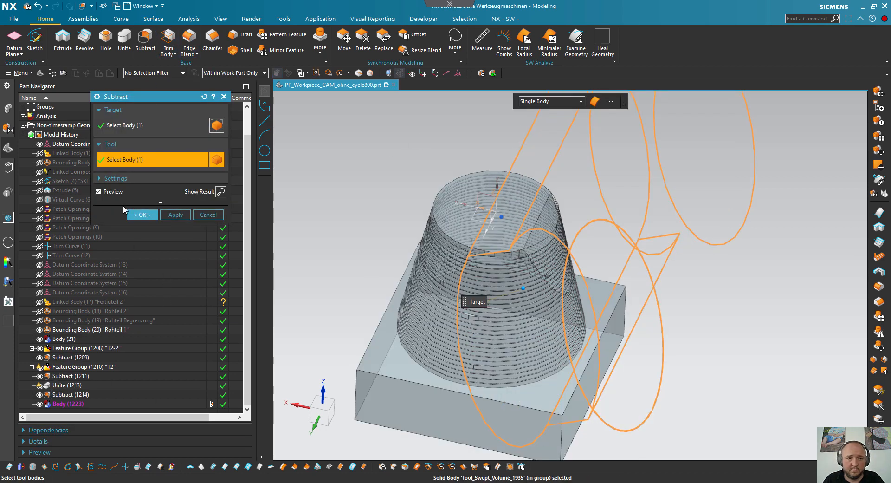
pyautogui.click(142, 214)
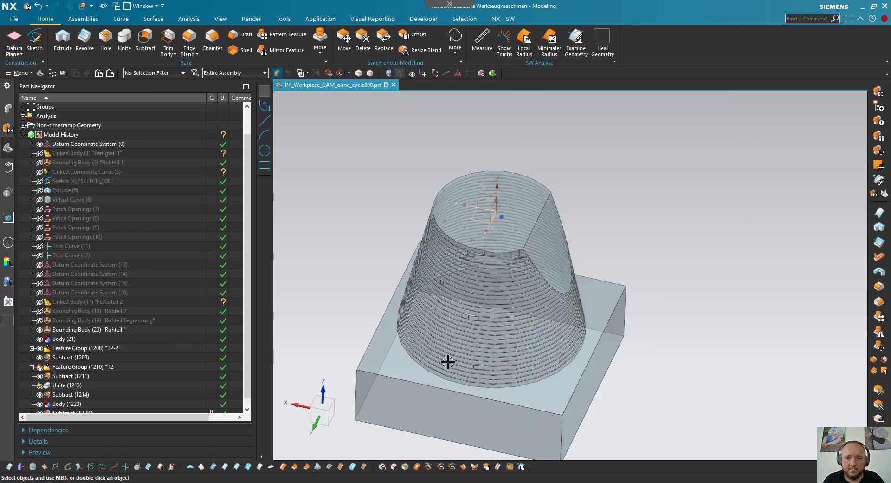
pyautogui.moveTo(719, 316); pyautogui.dragTo(617, 350, button='middle')
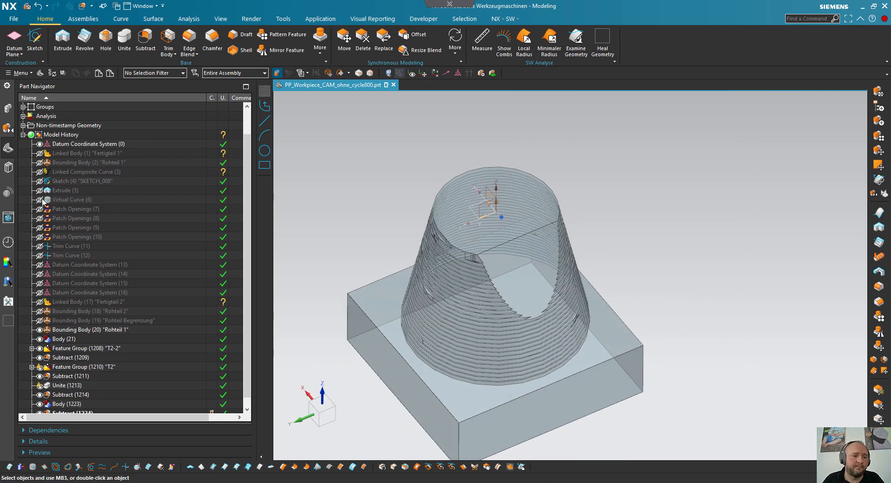
pyautogui.scroll(-1, 106, 276)
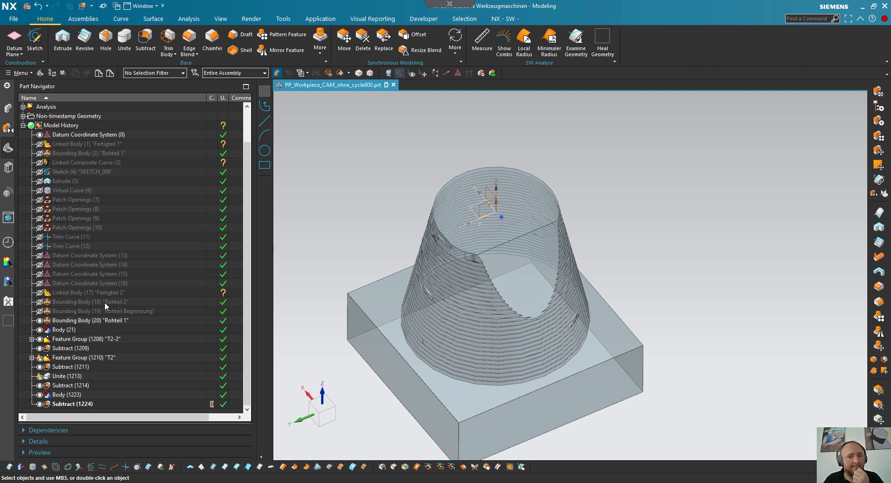